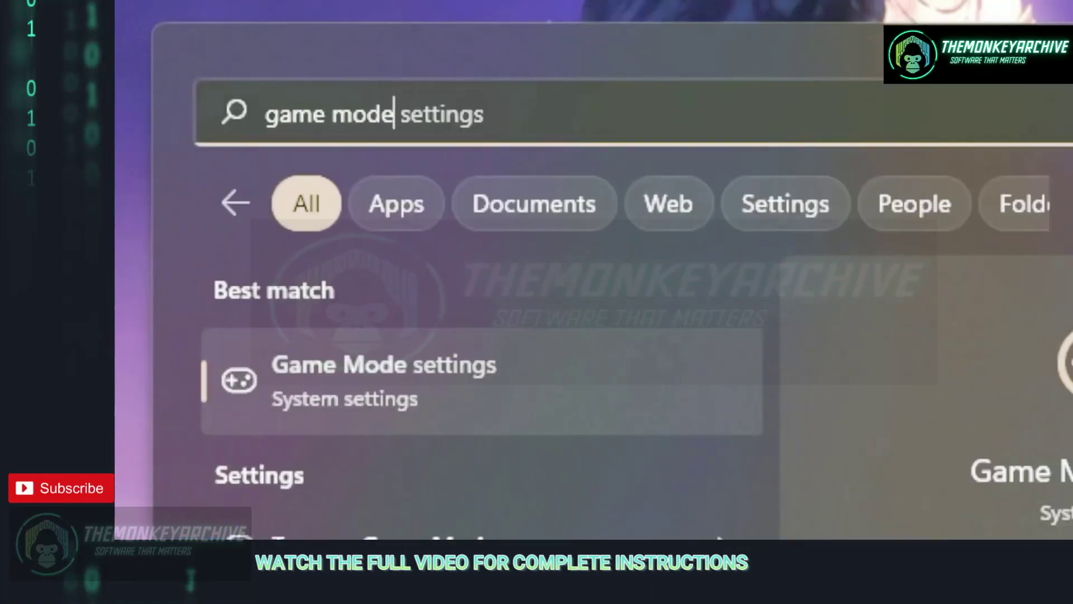
Set the League of Legends (TM) Client's graphics preference to High performance and save it.
{"action": "left_click", "coordinate": [384, 406]}
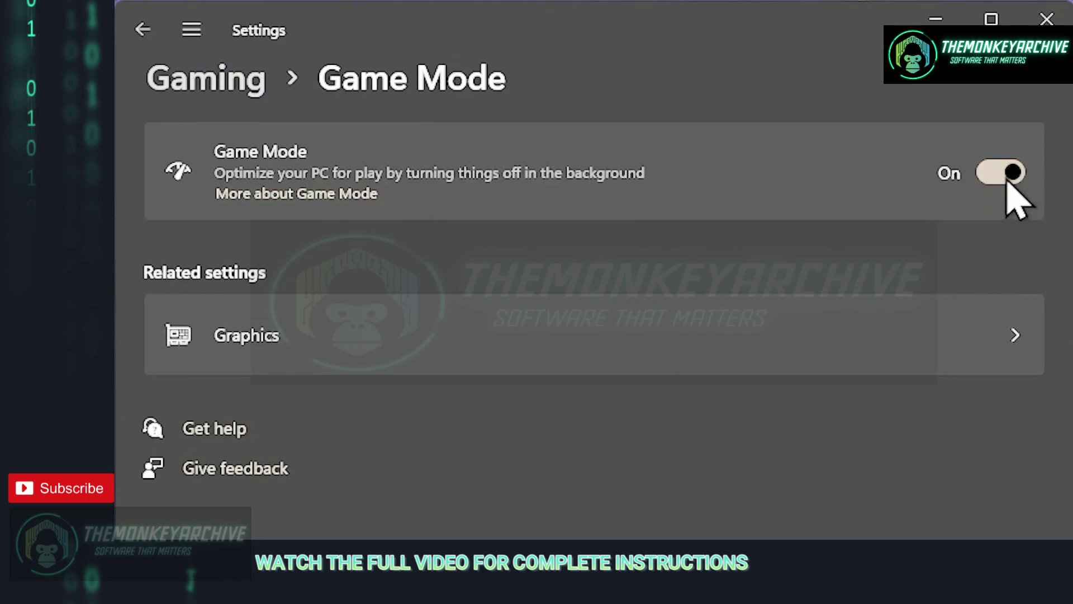
{"action": "left_click", "coordinate": [398, 335]}
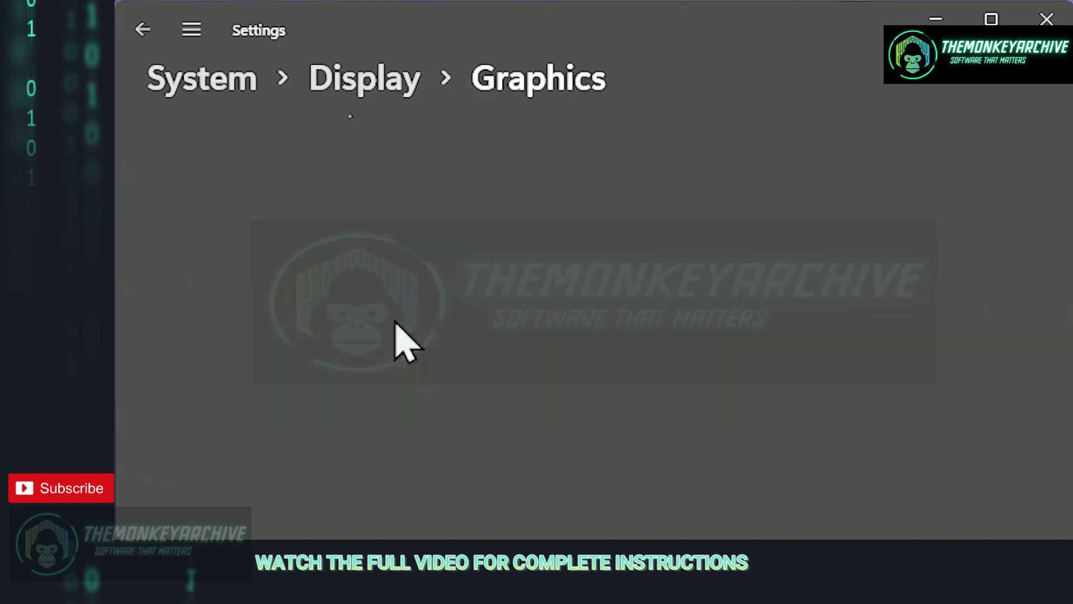
{"action": "scroll", "coordinate": [420, 338], "scroll_direction": "down", "scroll_amount": 10}
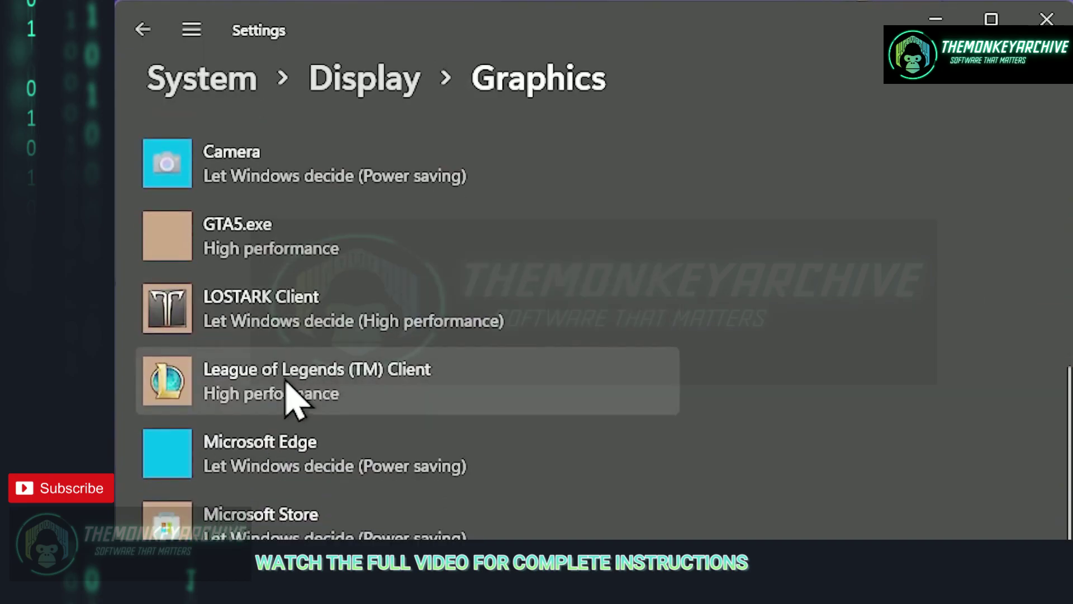
{"action": "left_click", "coordinate": [285, 391]}
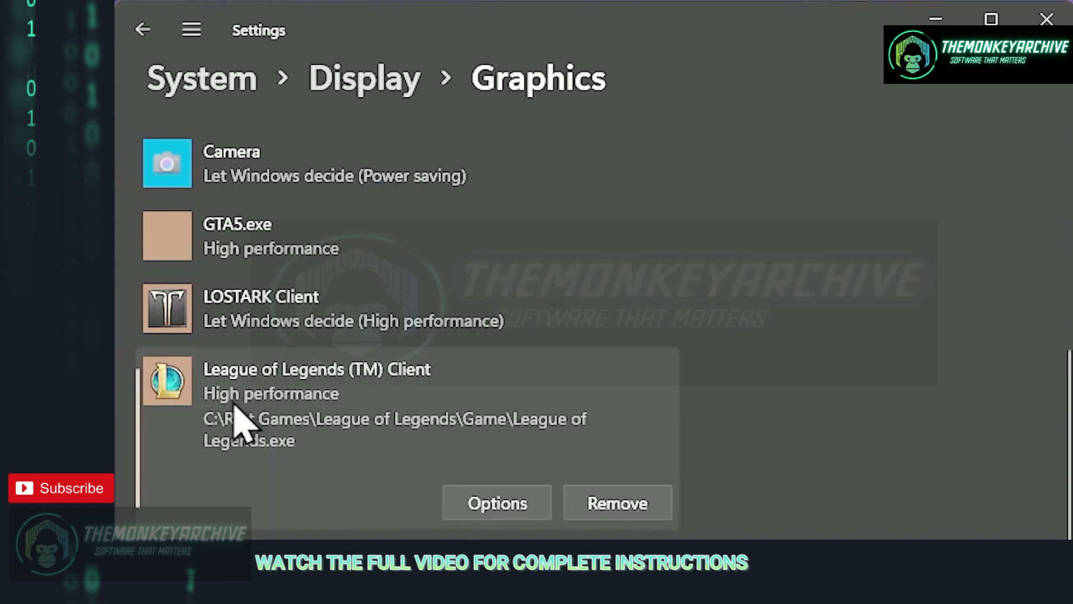
{"action": "left_click", "coordinate": [484, 508]}
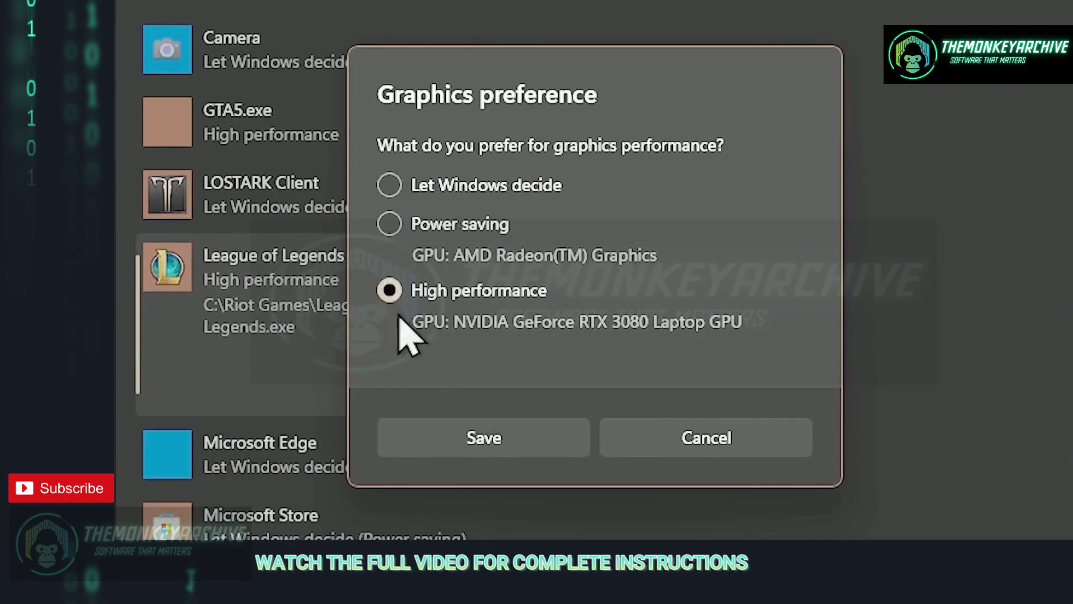
{"action": "left_click", "coordinate": [487, 436]}
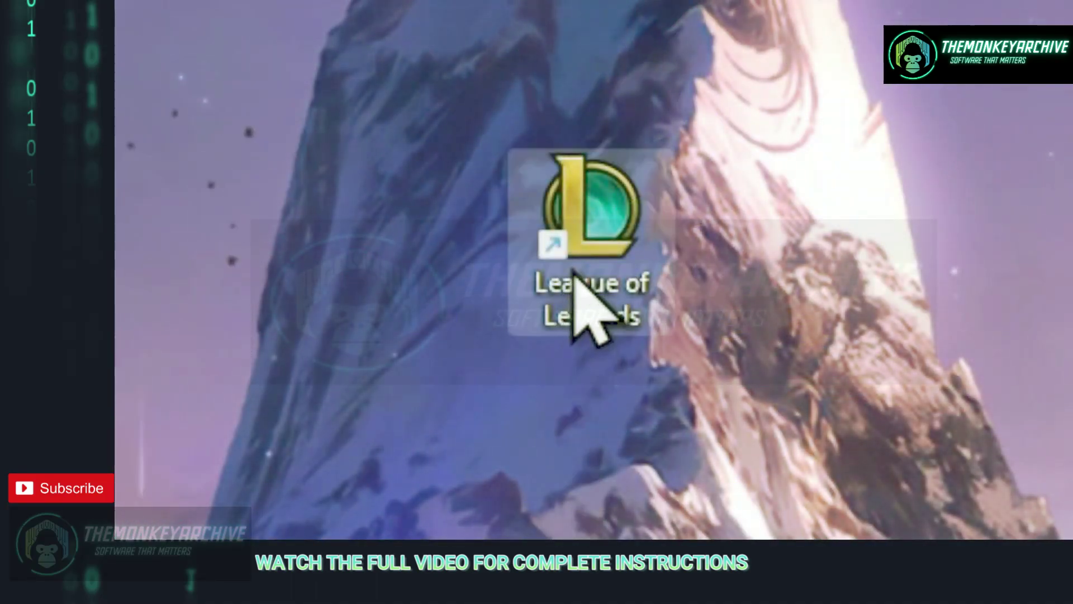
Go from the shortcut's location to the Riot Games > League of Legends folder and select LeagueClient.
{"action": "right_click", "coordinate": [584, 264]}
{"action": "left_click", "coordinate": [546, 425]}
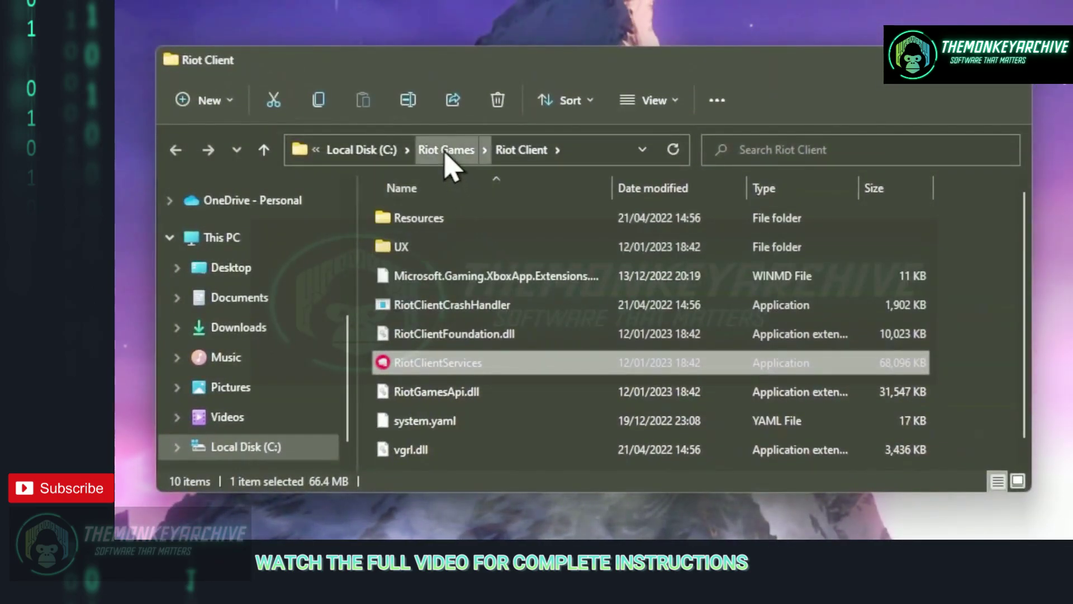
{"action": "left_click", "coordinate": [448, 150]}
{"action": "double_click", "coordinate": [449, 228]}
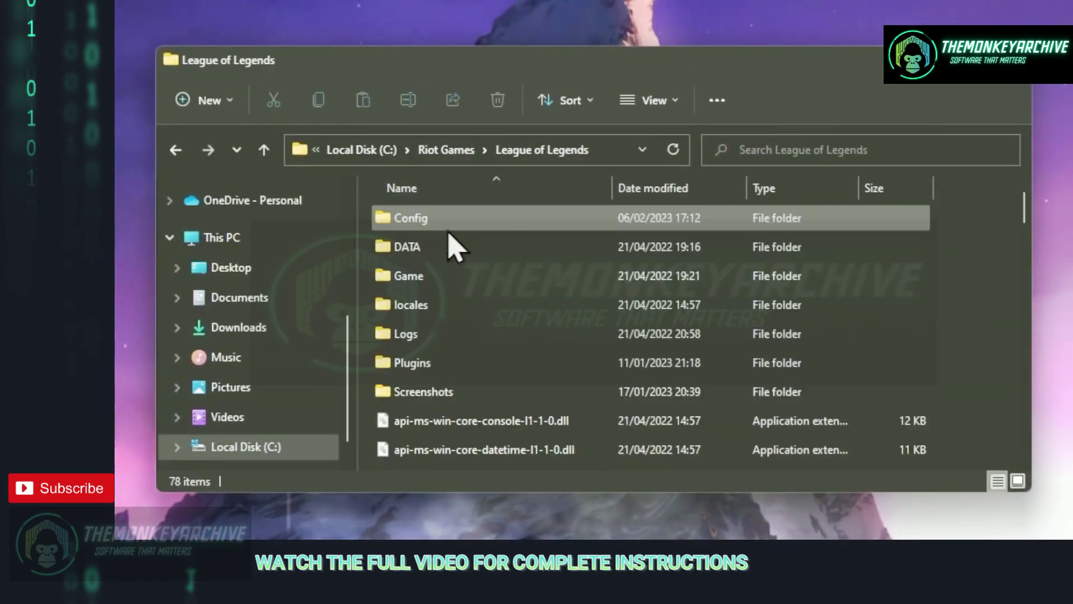
{"action": "scroll", "coordinate": [449, 240], "scroll_direction": "down", "scroll_amount": 10}
{"action": "scroll", "coordinate": [450, 260], "scroll_direction": "down", "scroll_amount": 7}
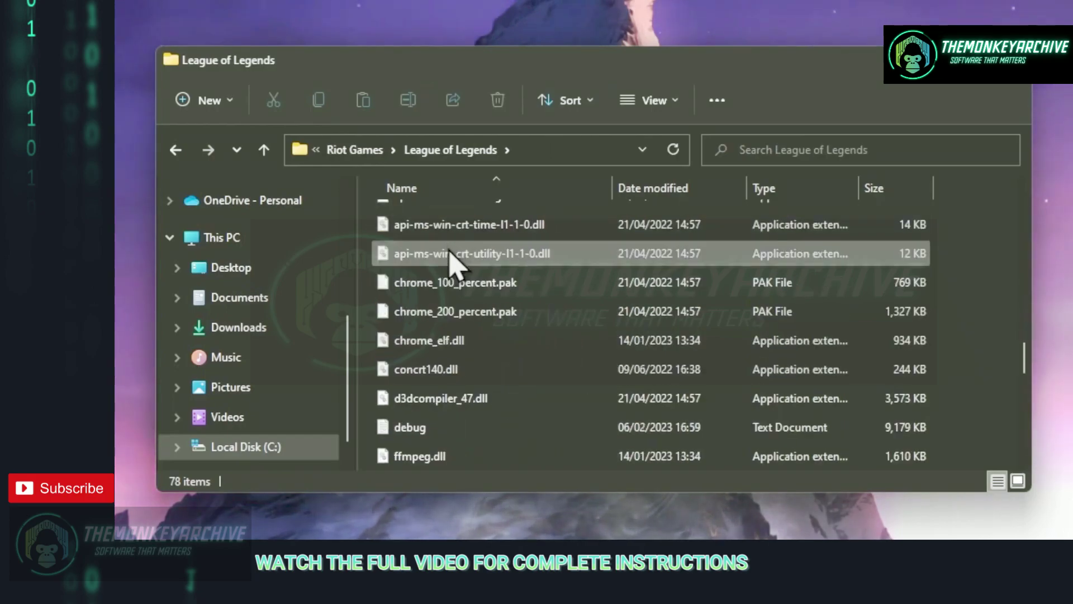
{"action": "left_click", "coordinate": [445, 226]}
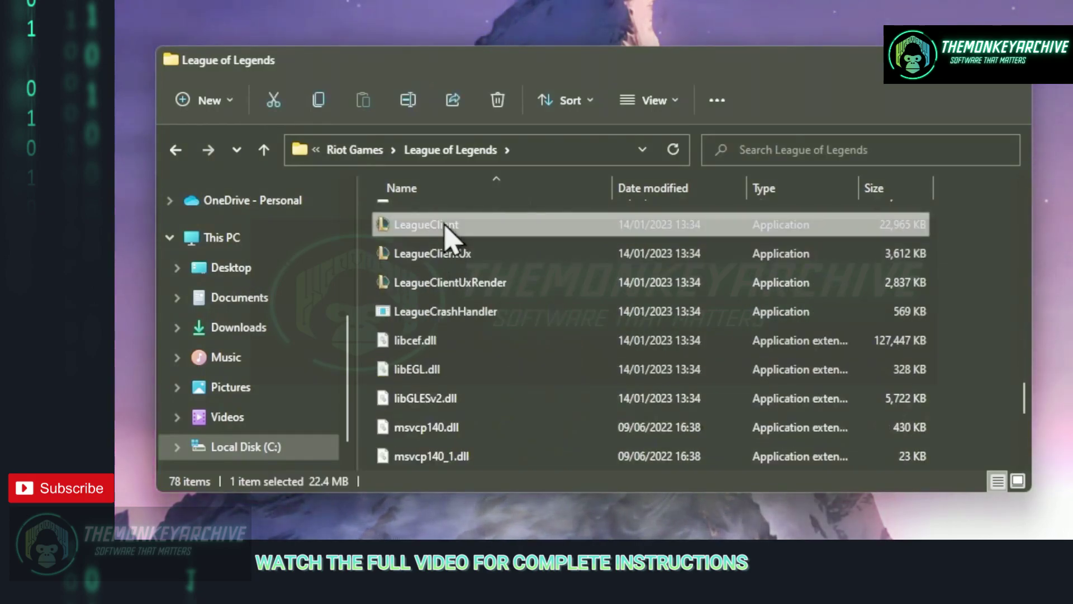
Tick Disable fullscreen optimizations in LeagueClient's Compatibility properties and apply.
{"action": "right_click", "coordinate": [445, 226]}
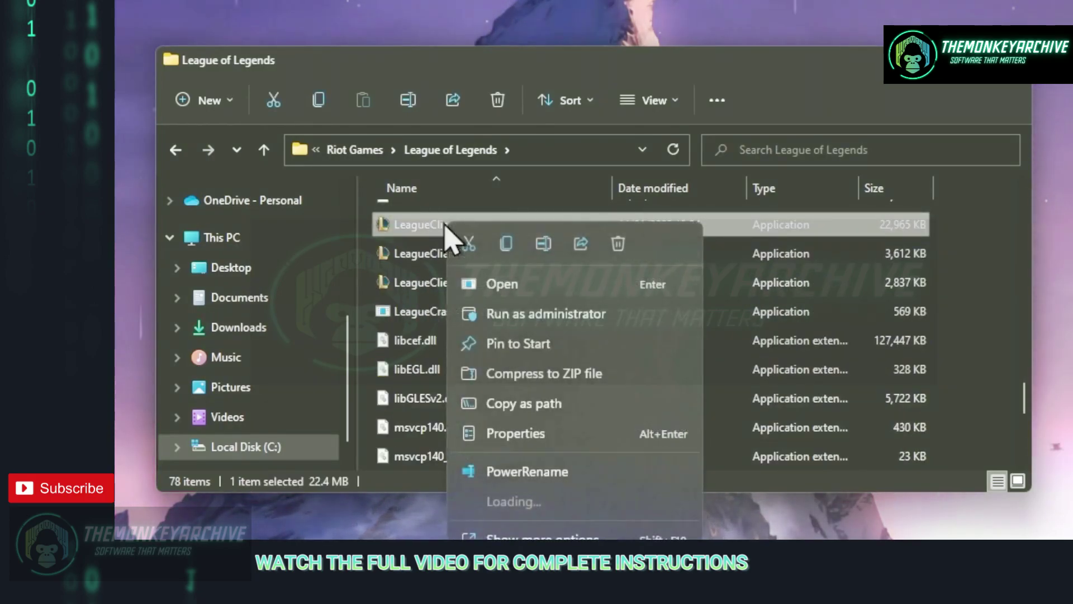
{"action": "left_click", "coordinate": [490, 434]}
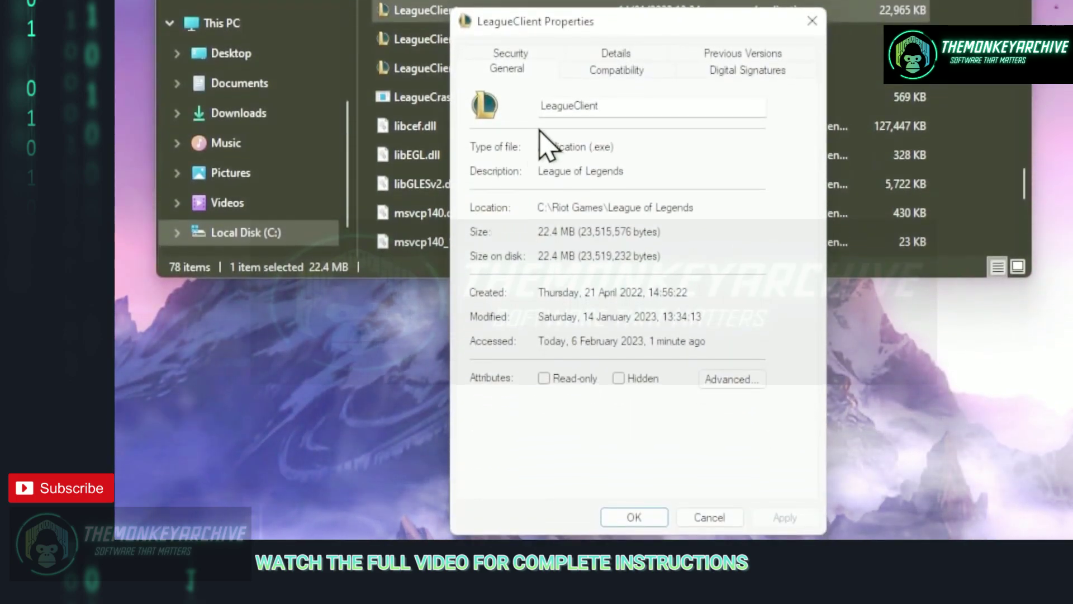
{"action": "left_click", "coordinate": [626, 70]}
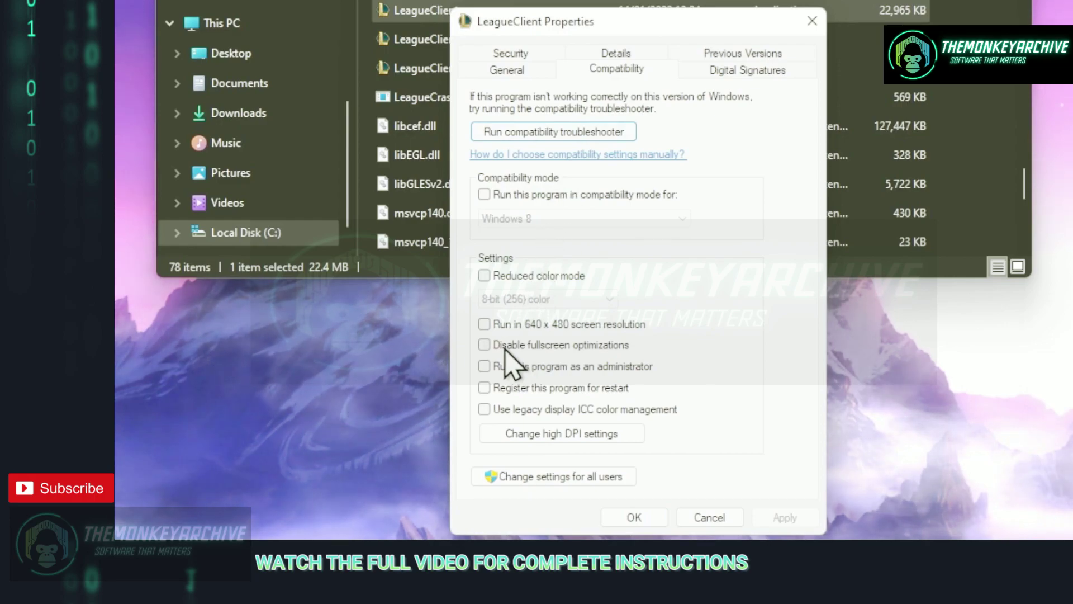
{"action": "left_click", "coordinate": [484, 345]}
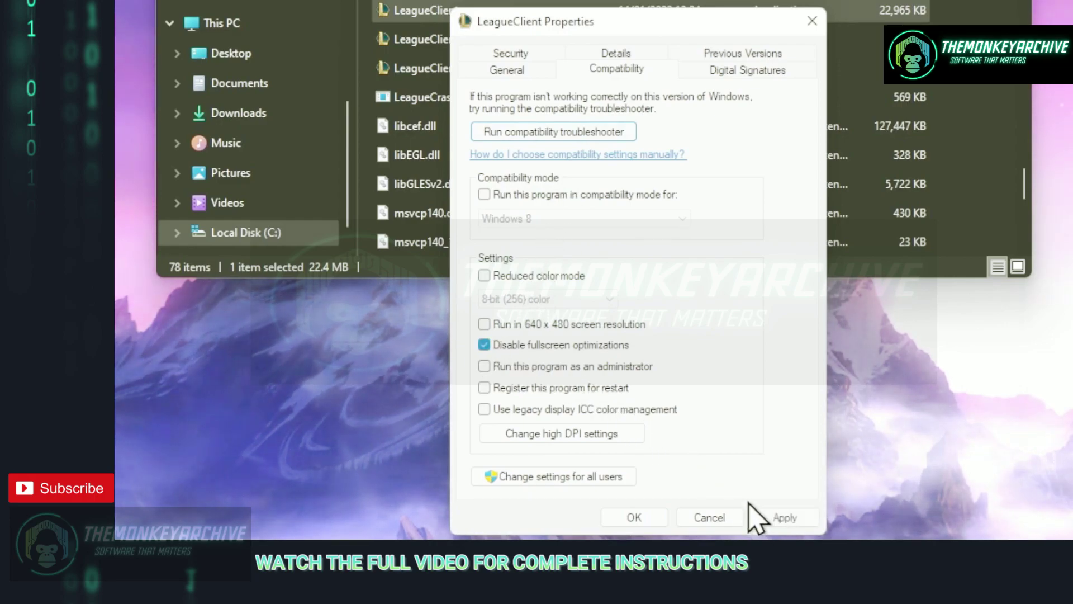
{"action": "left_click", "coordinate": [783, 519]}
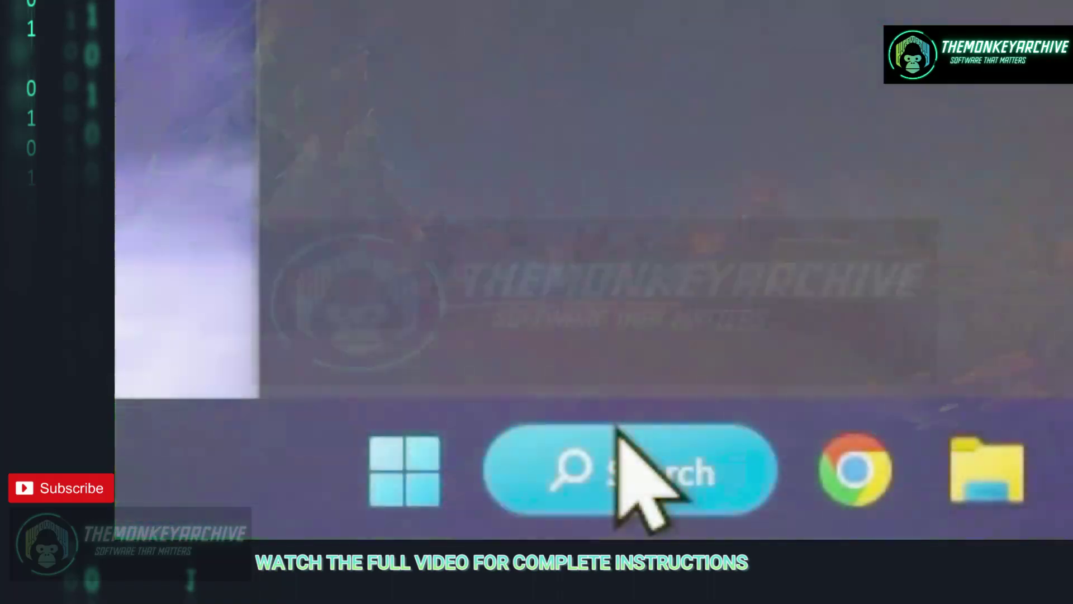
Search 'choose a power' in Windows Search and open the Choose a power plan result.
{"action": "left_click", "coordinate": [627, 467]}
{"action": "type", "text": "choose a power plan"}
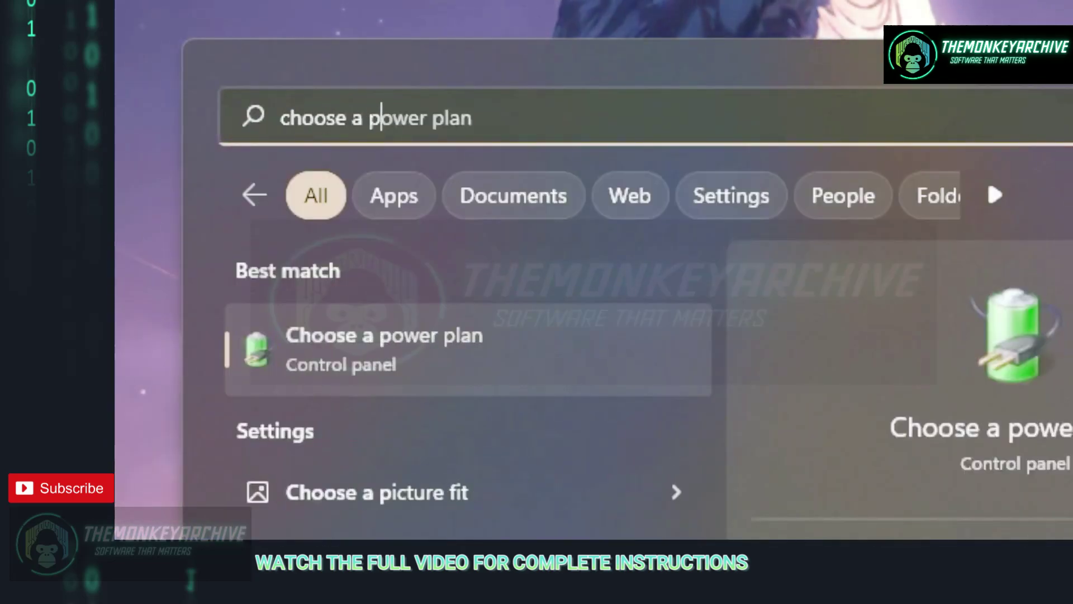
{"action": "key", "text": "Return"}
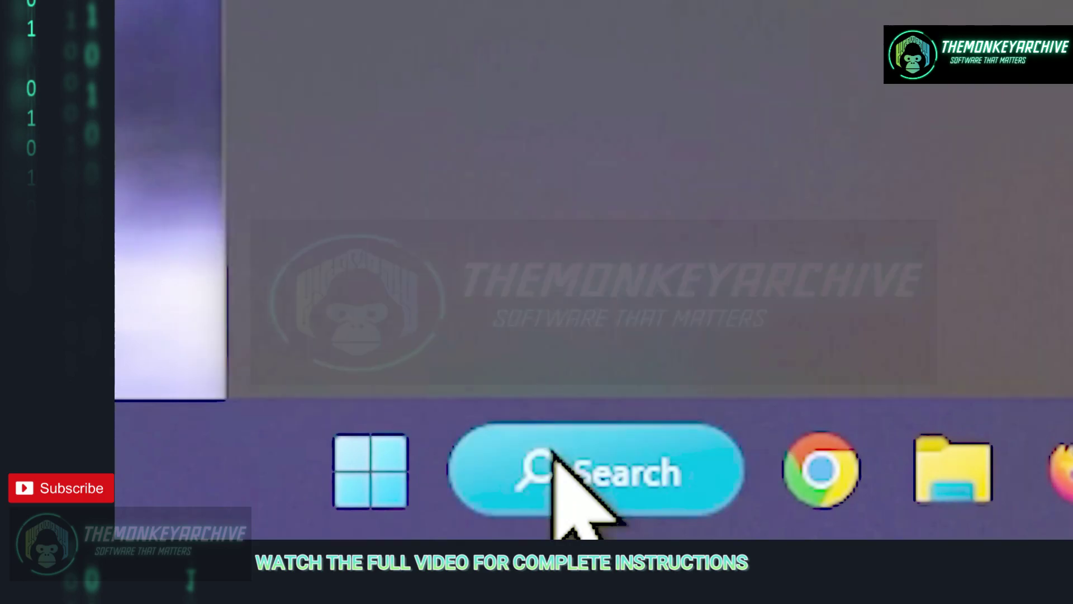
Open System Configuration (msco) and list services with Microsoft services hidden.
{"action": "left_click", "coordinate": [555, 456]}
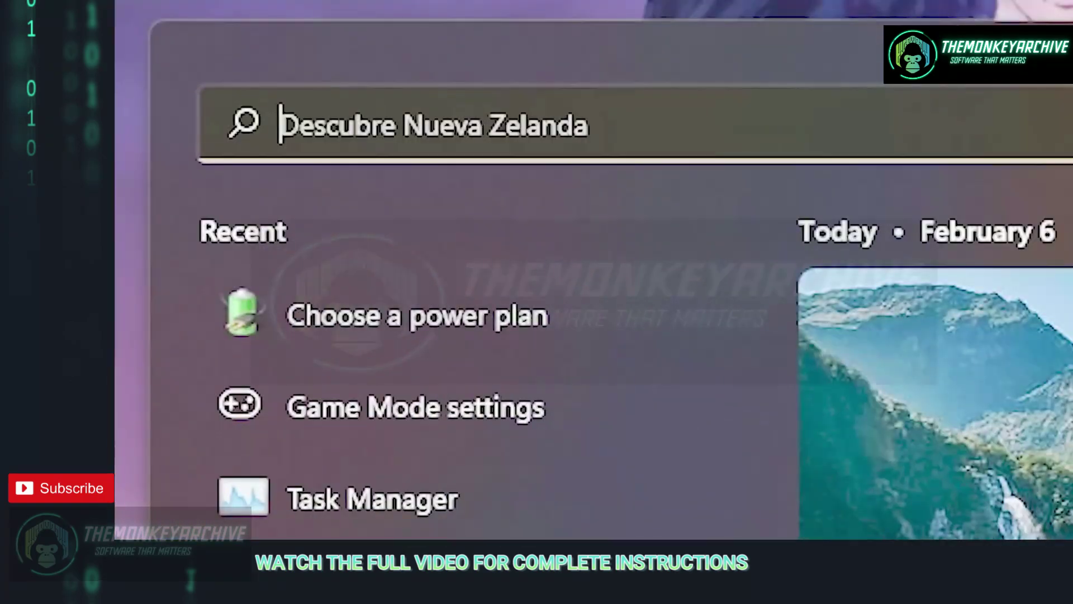
{"action": "type", "text": "msco"}
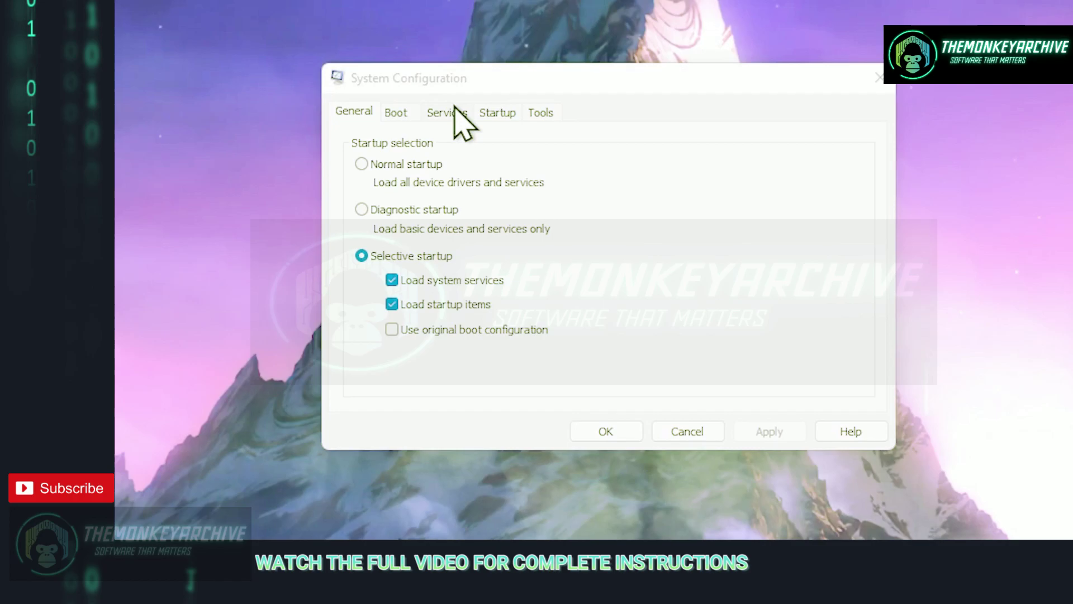
{"action": "left_click", "coordinate": [452, 113]}
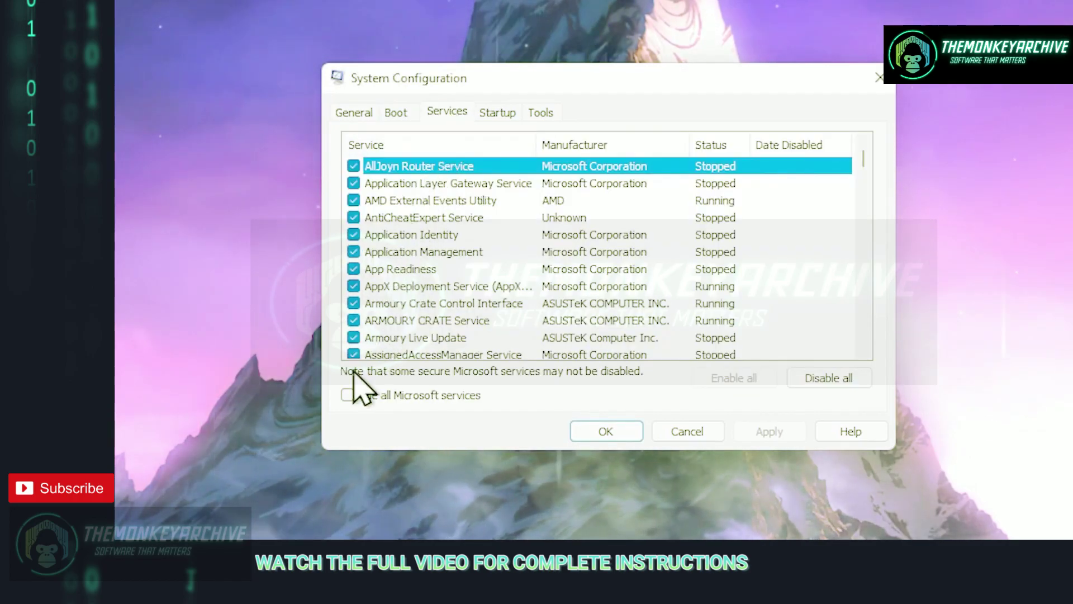
{"action": "left_click", "coordinate": [347, 395]}
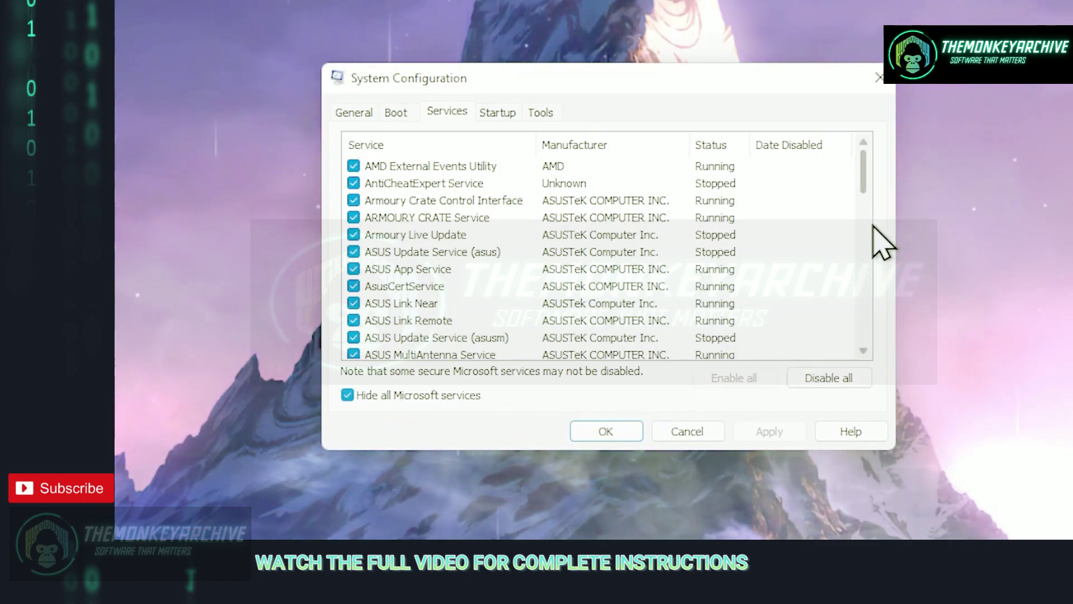
Untick Mozilla Maintenance, Razer Game Manager, Razer Synapse and Steam Client services.
{"action": "left_click_drag", "start_coordinate": [866, 180], "coordinate": [885, 163]}
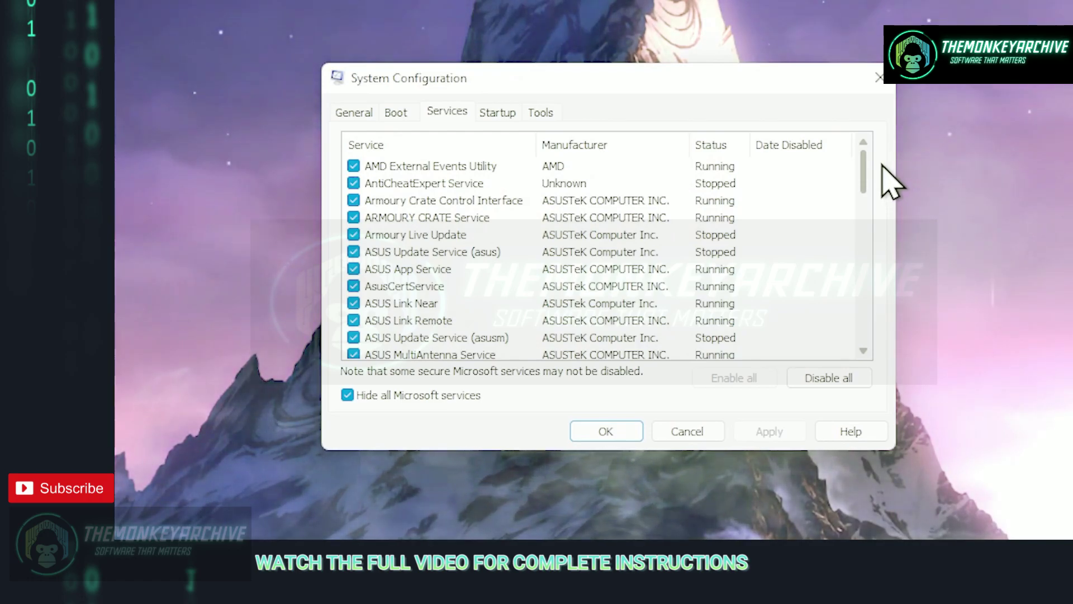
{"action": "left_click_drag", "start_coordinate": [883, 165], "coordinate": [894, 186]}
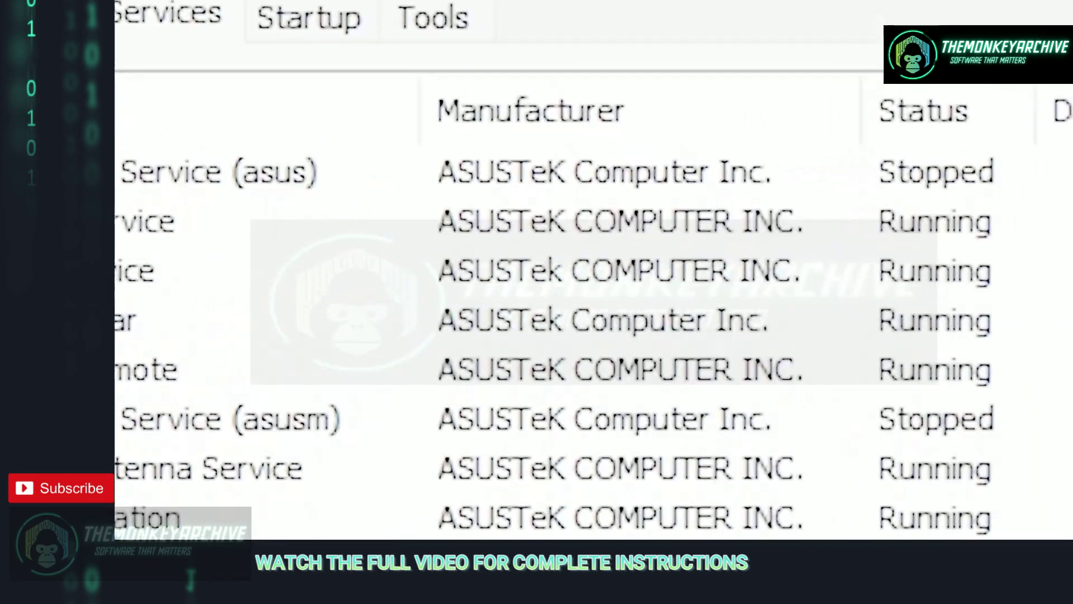
{"action": "scroll", "coordinate": [615, 336], "scroll_direction": "down", "scroll_amount": 2}
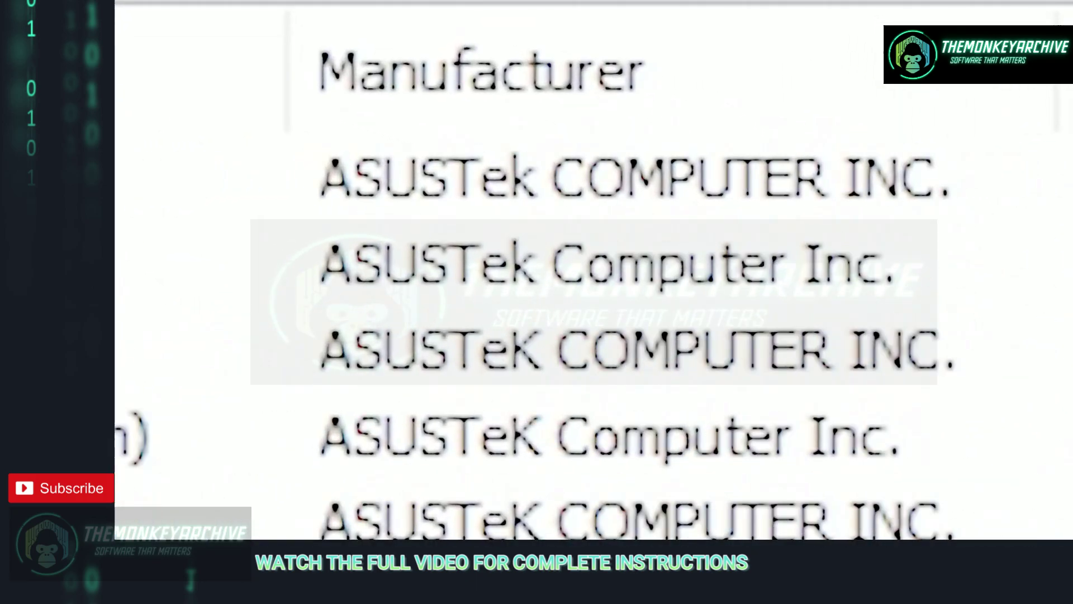
{"action": "scroll", "coordinate": [857, 212], "scroll_direction": "down", "scroll_amount": 2}
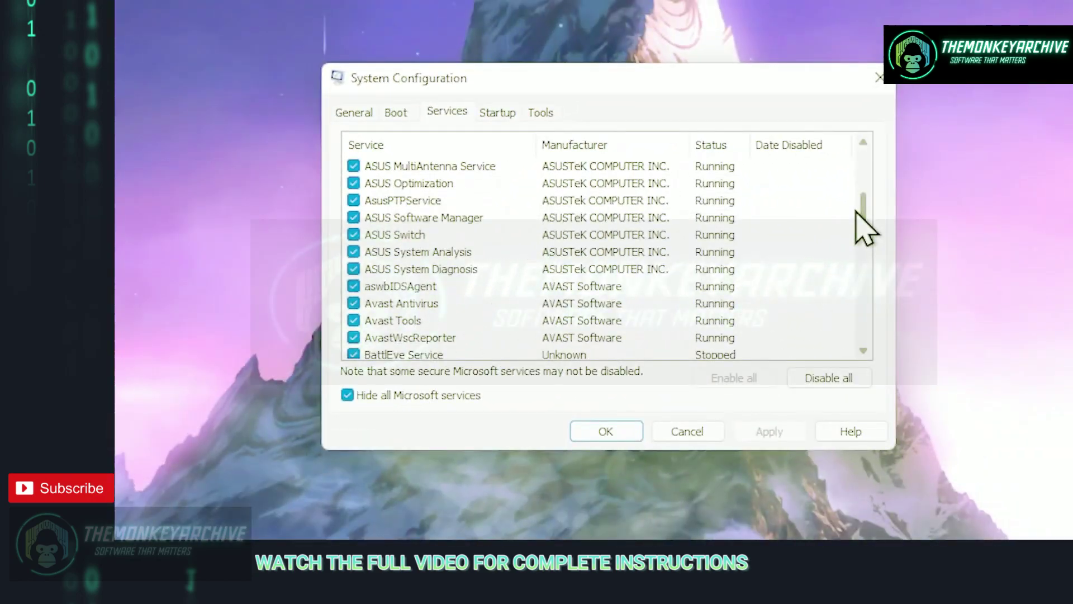
{"action": "scroll", "coordinate": [857, 230], "scroll_direction": "down", "scroll_amount": 1}
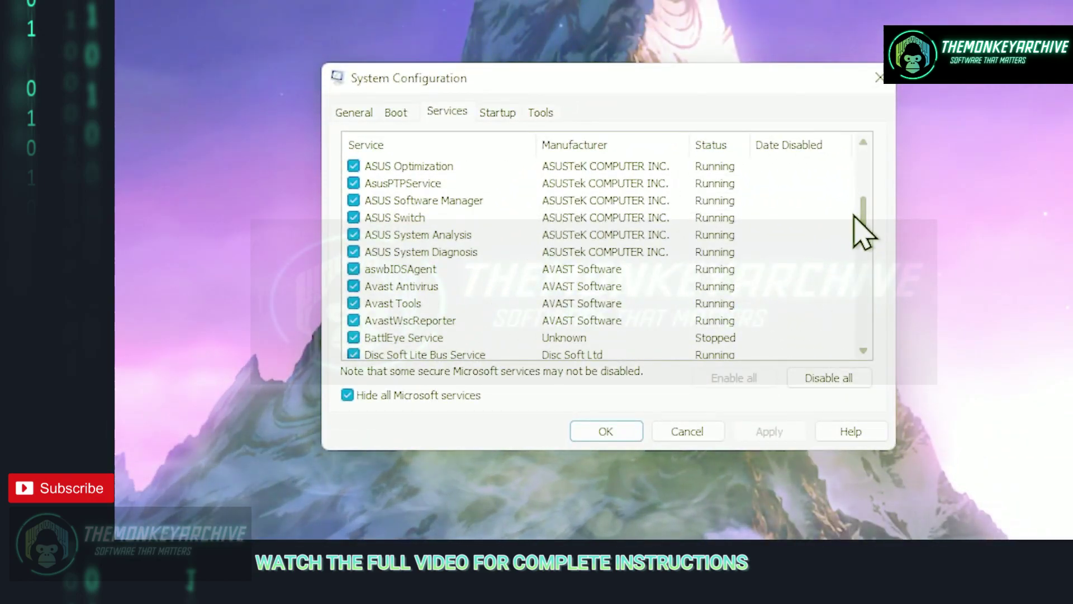
{"action": "scroll", "coordinate": [355, 292], "scroll_direction": "down", "scroll_amount": 5}
{"action": "left_click", "coordinate": [354, 303]}
{"action": "scroll", "coordinate": [356, 300], "scroll_direction": "down", "scroll_amount": 2}
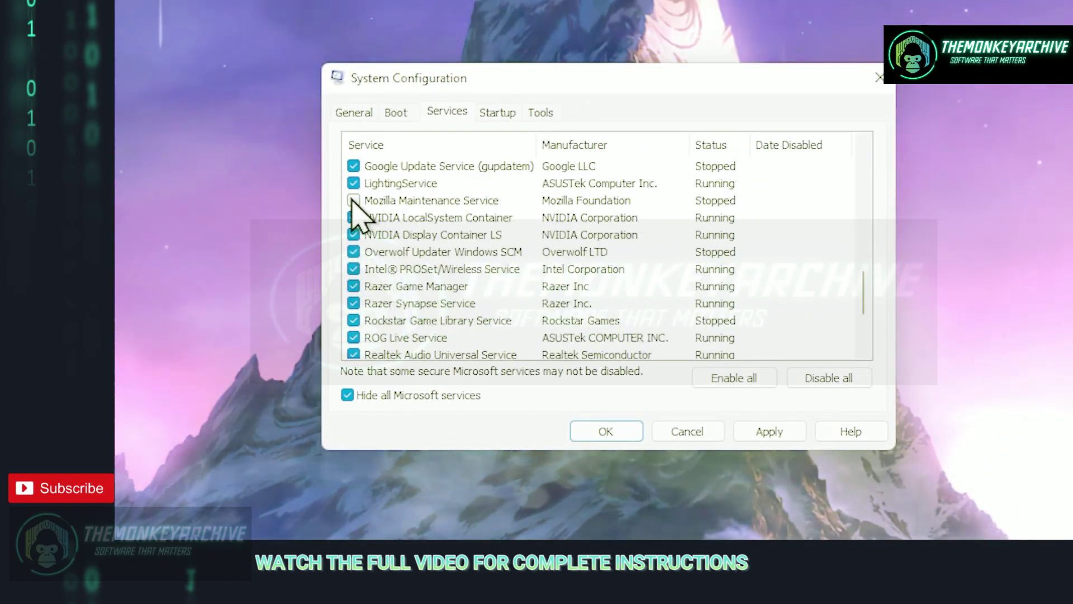
{"action": "left_click", "coordinate": [354, 286]}
{"action": "left_click", "coordinate": [354, 303]}
{"action": "scroll", "coordinate": [355, 302], "scroll_direction": "down", "scroll_amount": 3}
{"action": "left_click", "coordinate": [354, 338]}
{"action": "scroll", "coordinate": [355, 330], "scroll_direction": "down", "scroll_amount": 4}
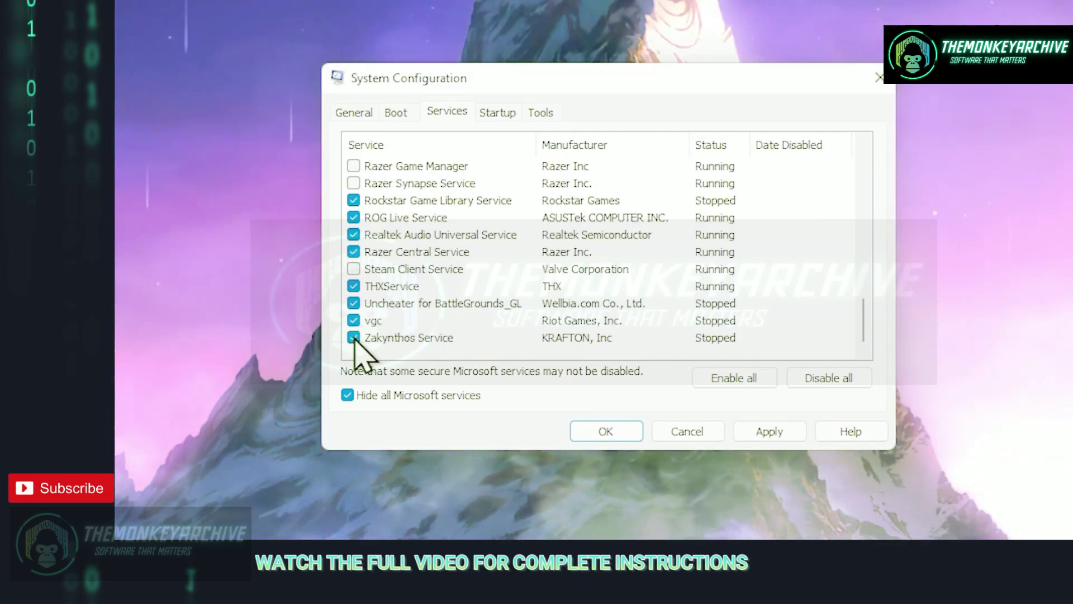
Switch System Configuration to its Startup tab.
{"action": "scroll", "coordinate": [355, 352], "scroll_direction": "up", "scroll_amount": 2}
{"action": "scroll", "coordinate": [355, 353], "scroll_direction": "up", "scroll_amount": 1}
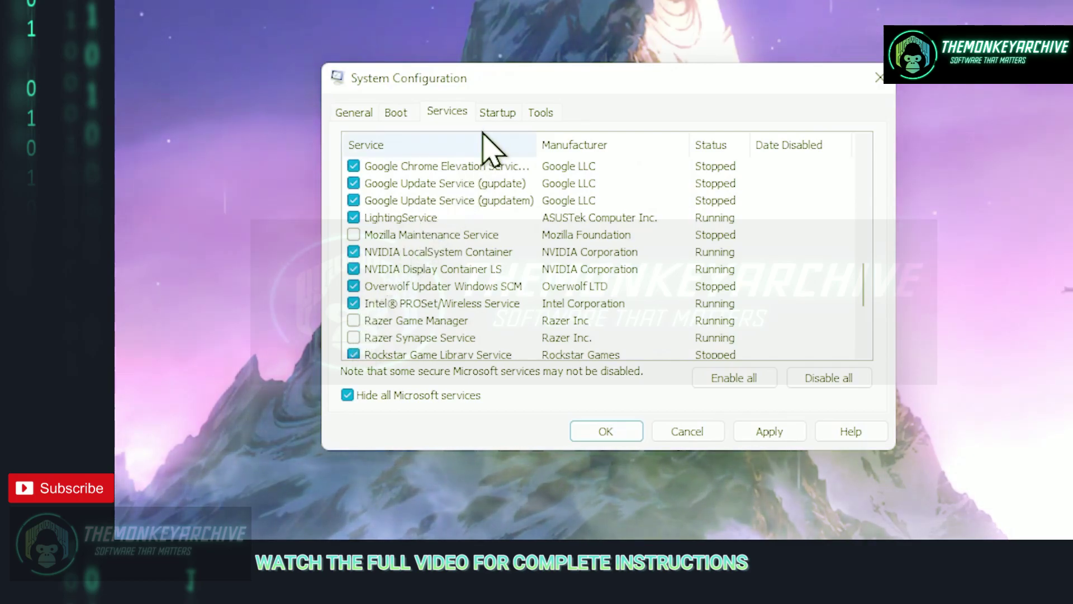
{"action": "left_click", "coordinate": [496, 113]}
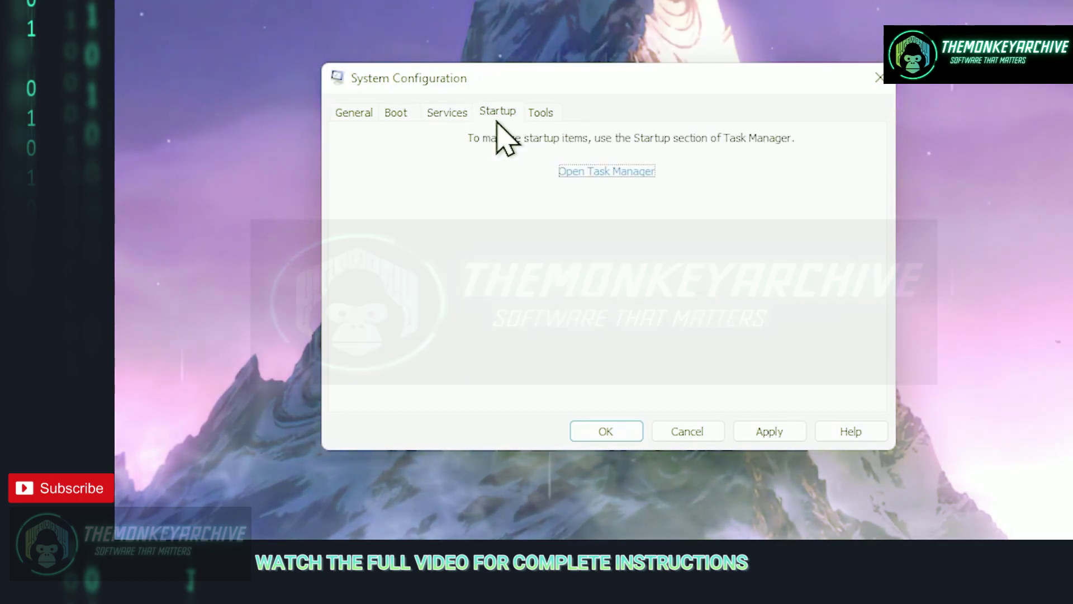
Disable ASUS Smart Display Control in Task Manager's Startup apps list.
{"action": "left_click", "coordinate": [593, 172]}
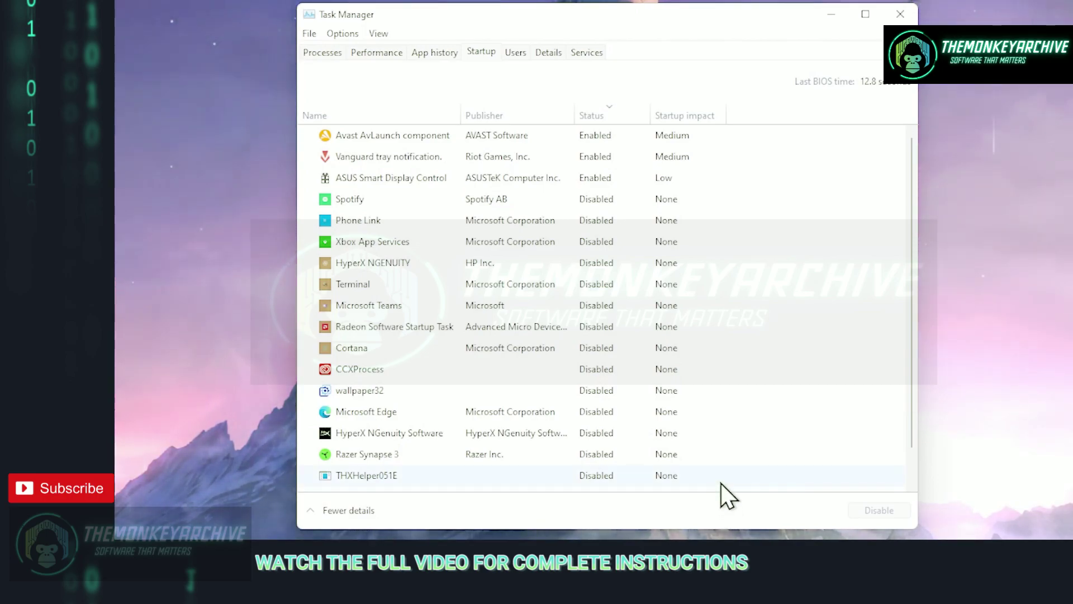
{"action": "right_click", "coordinate": [543, 177]}
{"action": "left_click", "coordinate": [577, 184]}
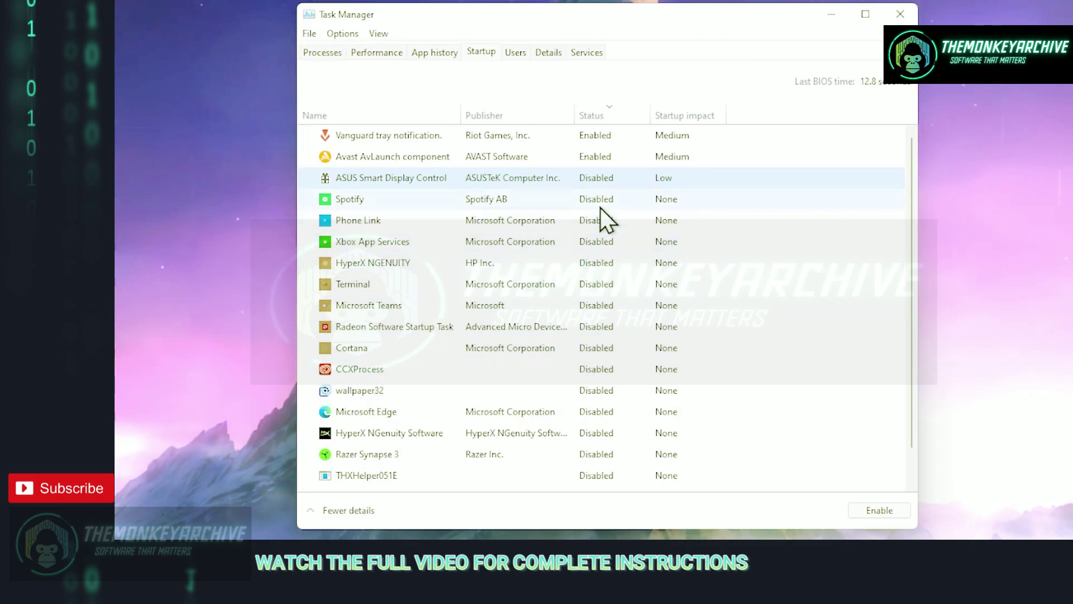
{"action": "key", "text": "alt+e"}
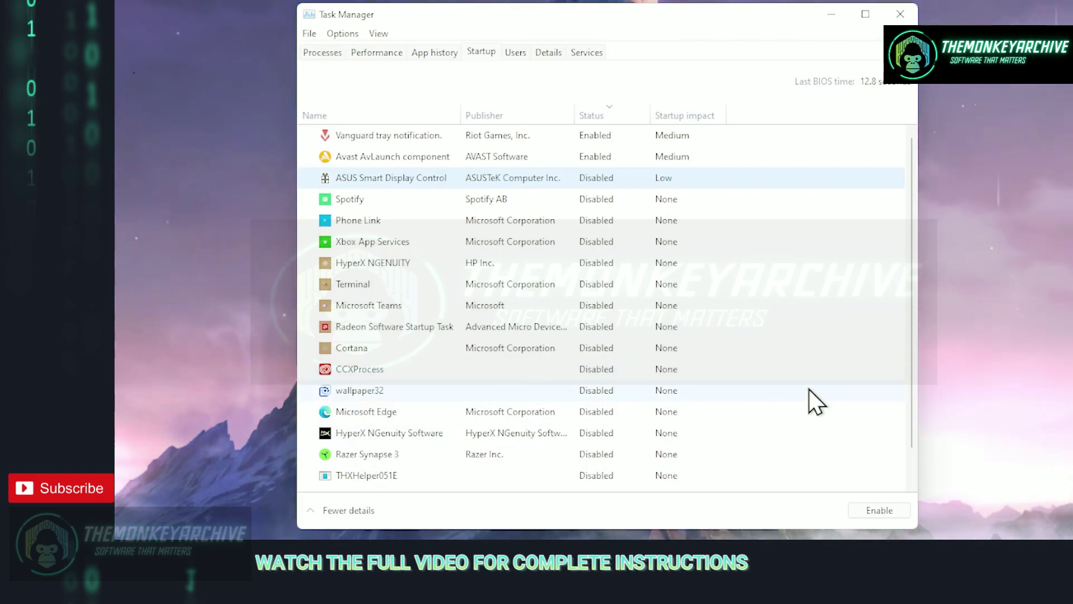
Close Task Manager, apply and confirm System Configuration changes, then exit without restart.
{"action": "left_click", "coordinate": [897, 12]}
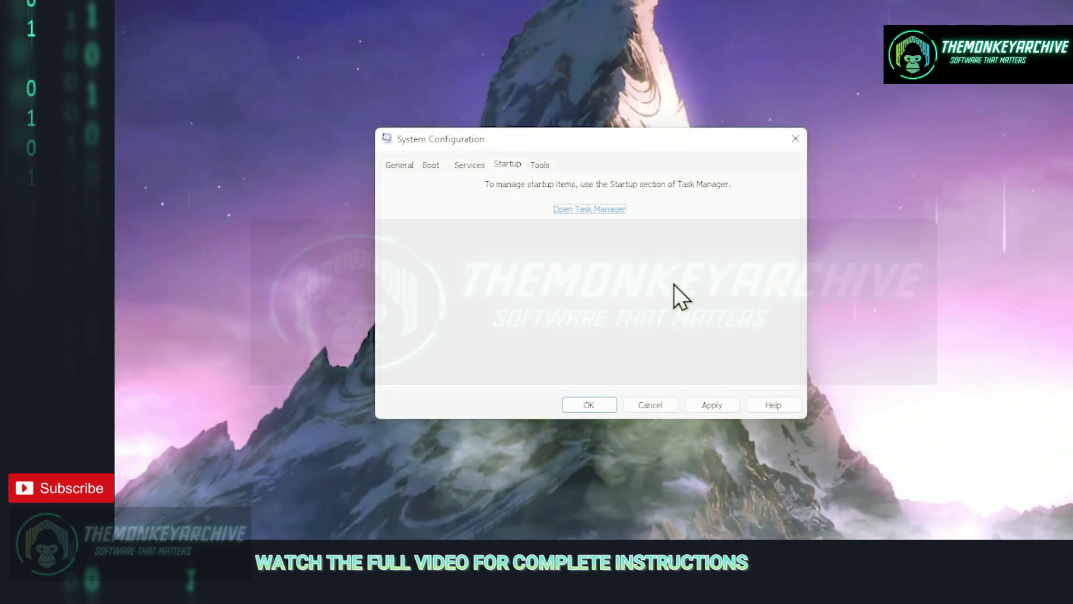
{"action": "left_click", "coordinate": [696, 403]}
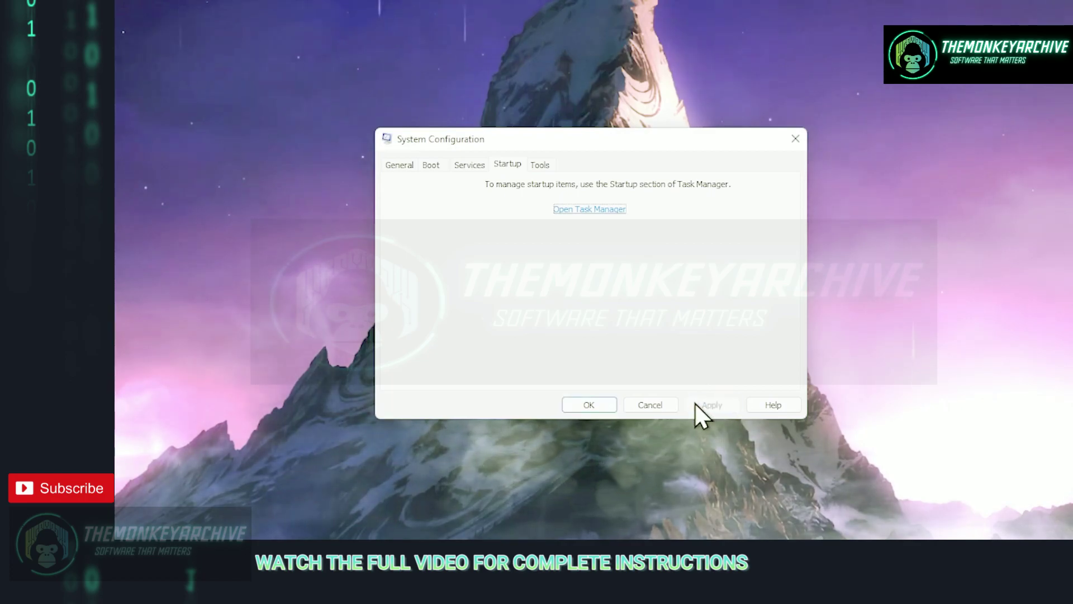
{"action": "left_click", "coordinate": [576, 405]}
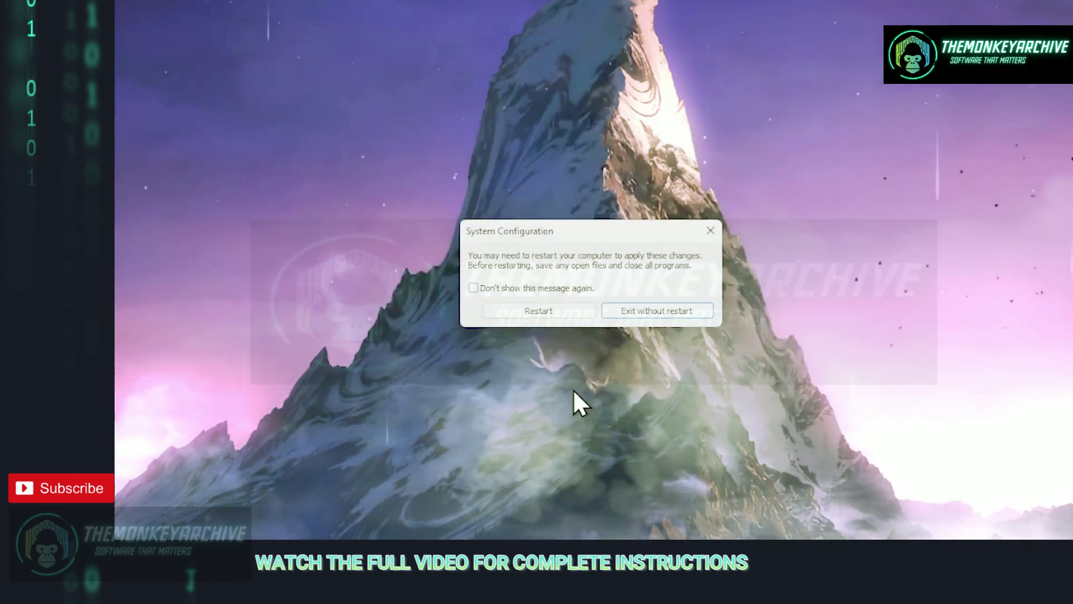
{"action": "left_click", "coordinate": [648, 320]}
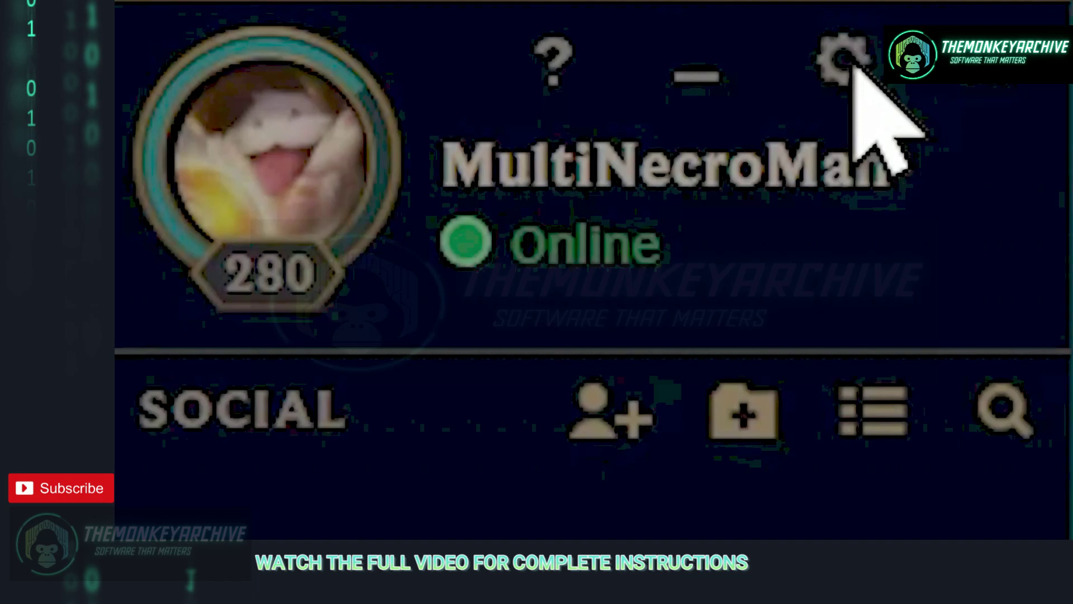
Open the League client Settings to enable Low Spec Mode under Client > General.
{"action": "left_click", "coordinate": [844, 60]}
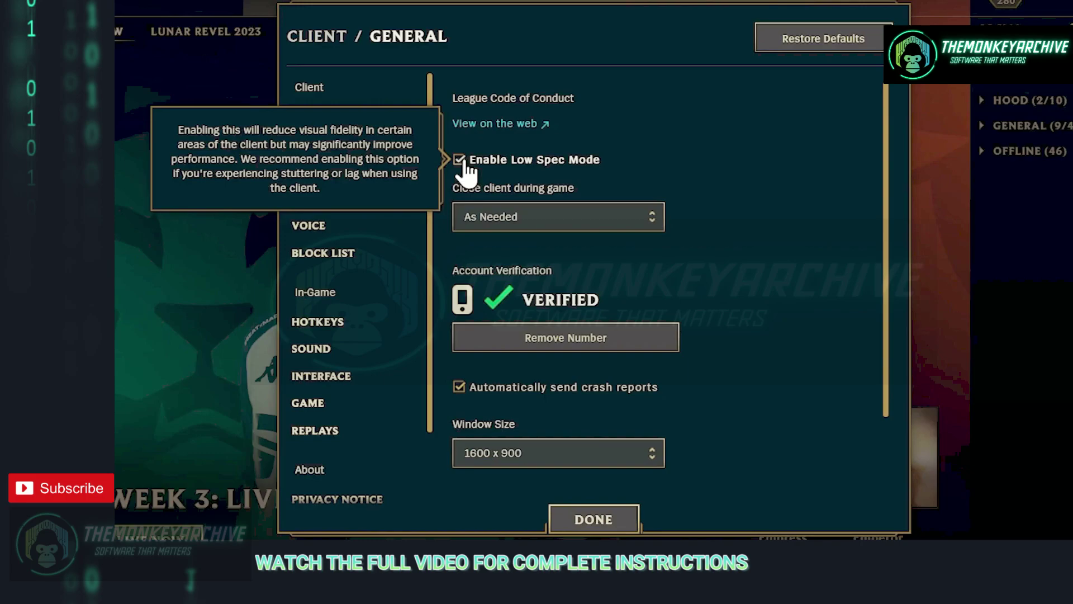
Tick Prefer DX9 Legacy Mode on the In-Game GAME settings page.
{"action": "scroll", "coordinate": [430, 254], "scroll_direction": "down", "scroll_amount": 3}
{"action": "left_click", "coordinate": [353, 316]}
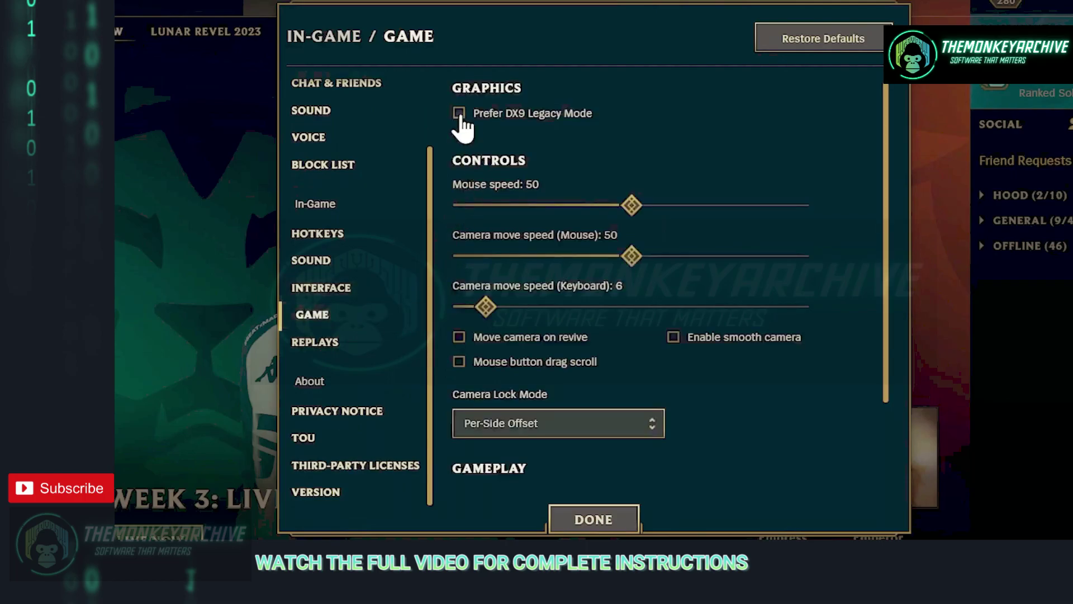
{"action": "left_click", "coordinate": [459, 114]}
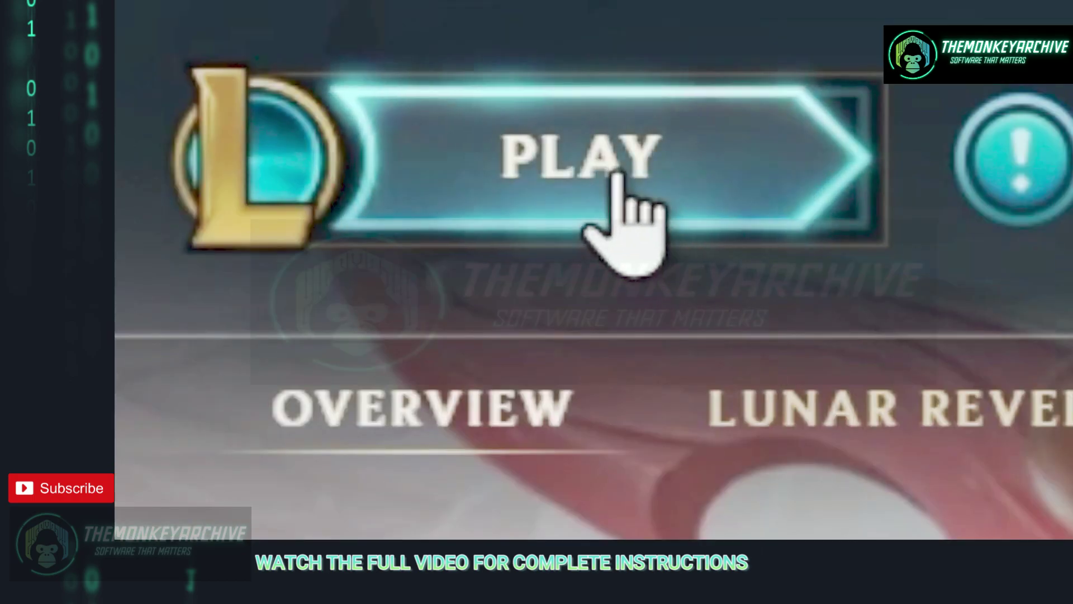
Start a Practice Tool game from PLAY > TRAINING.
{"action": "left_click", "coordinate": [616, 192]}
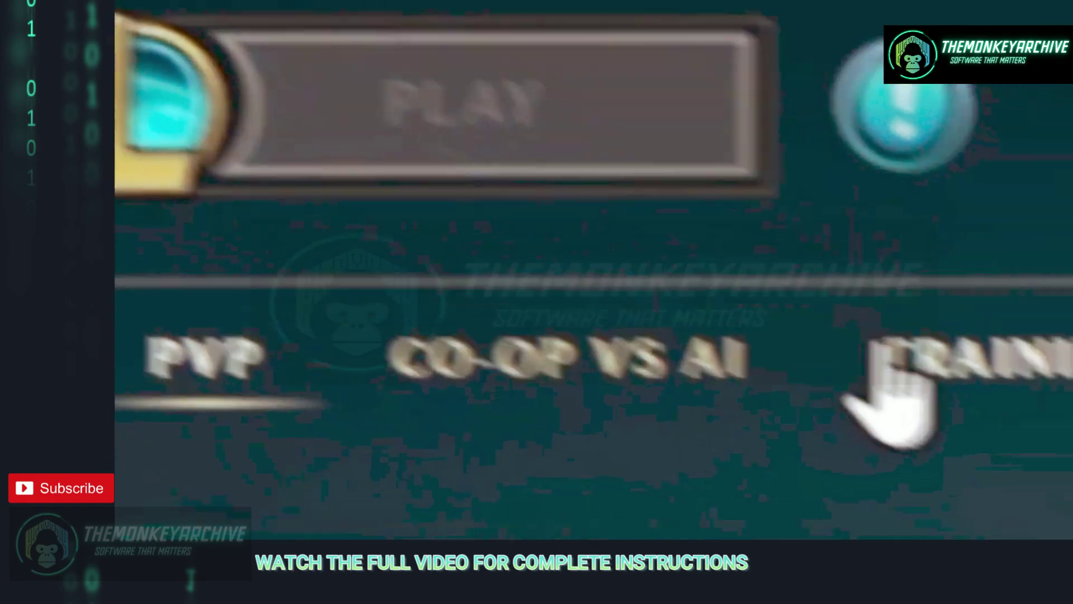
{"action": "left_click", "coordinate": [867, 361]}
{"action": "left_click", "coordinate": [561, 179]}
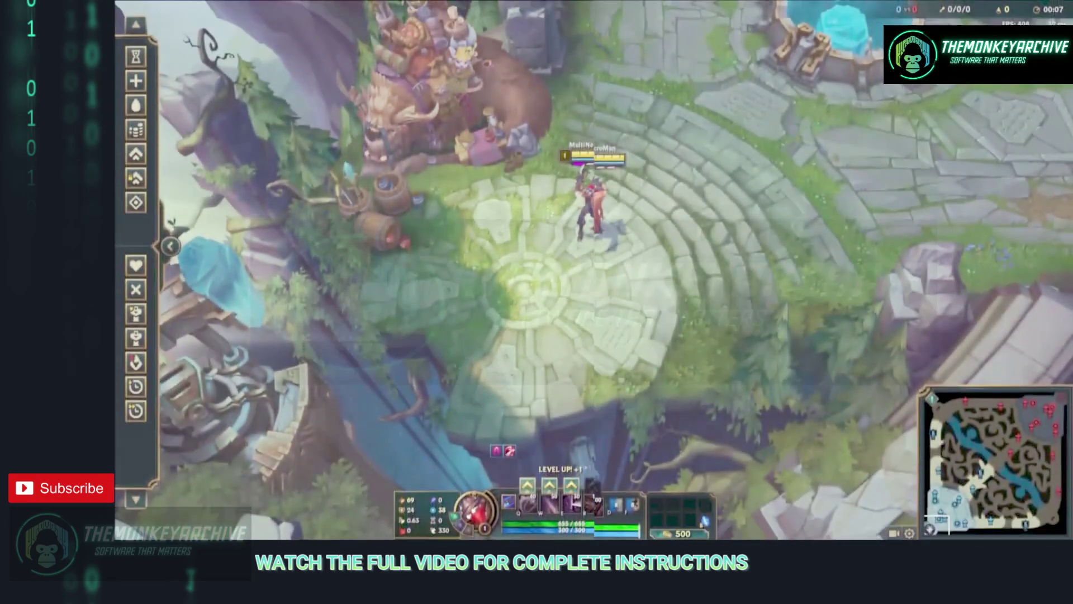
Open the in-game Video options and keep the resolution at 1920x1080.
{"action": "key", "text": "Escape"}
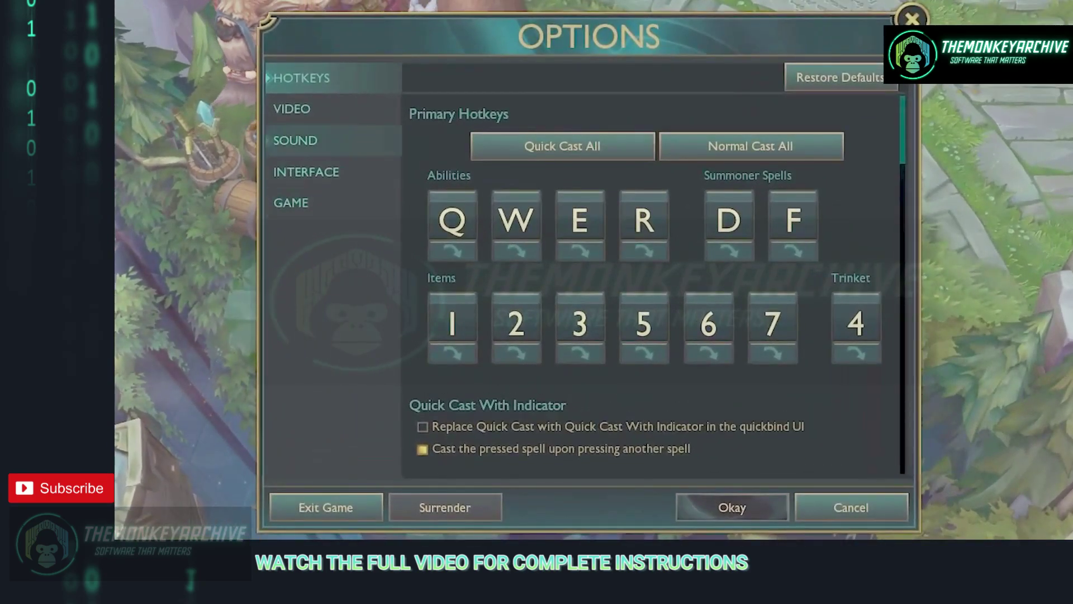
{"action": "left_click", "coordinate": [305, 109]}
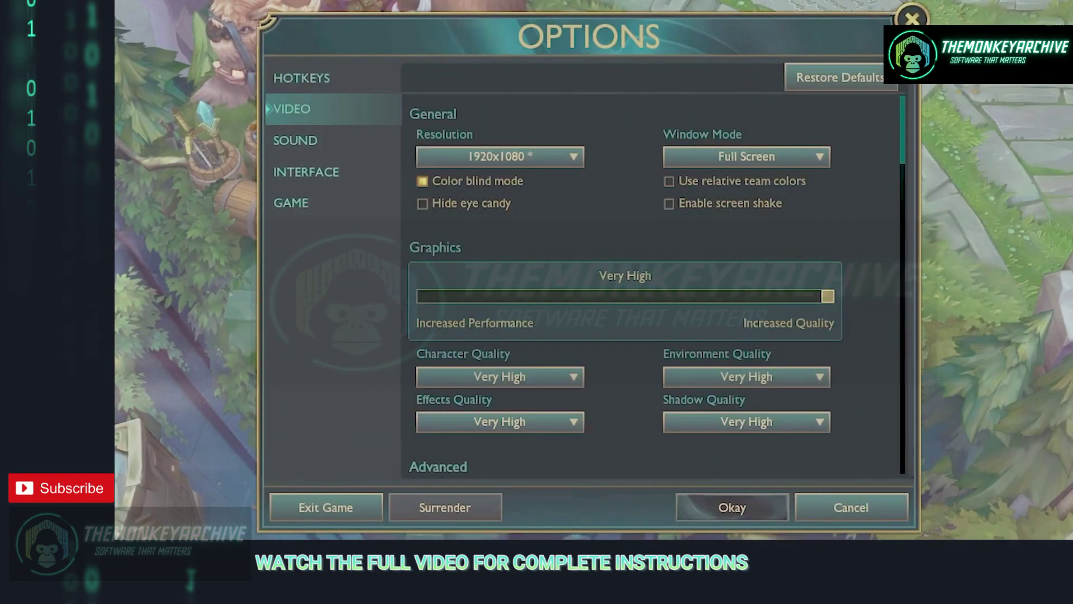
{"action": "left_click", "coordinate": [501, 156]}
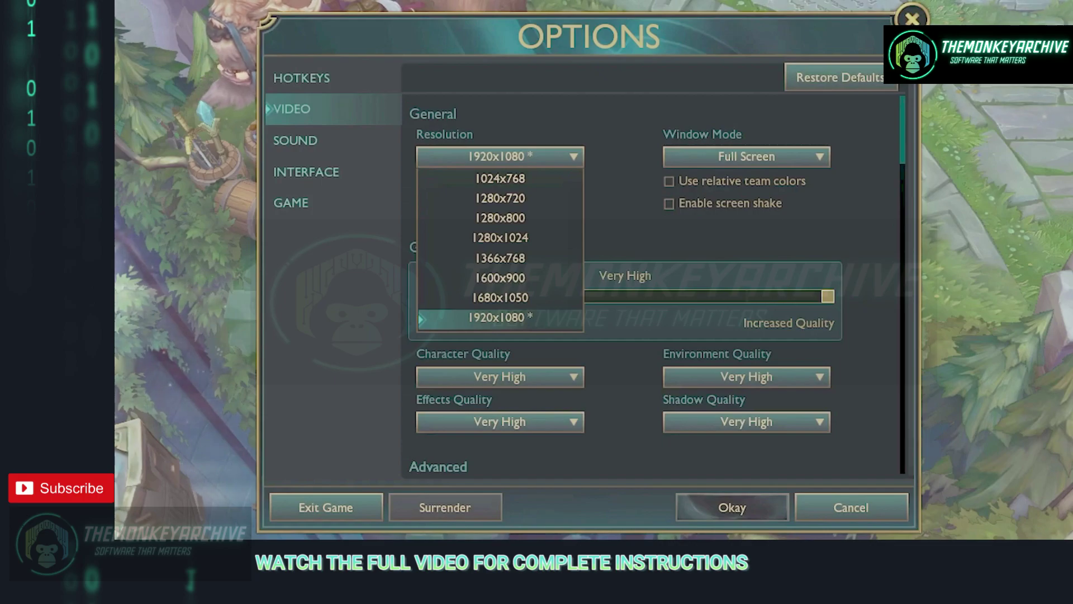
{"action": "key", "text": "Escape"}
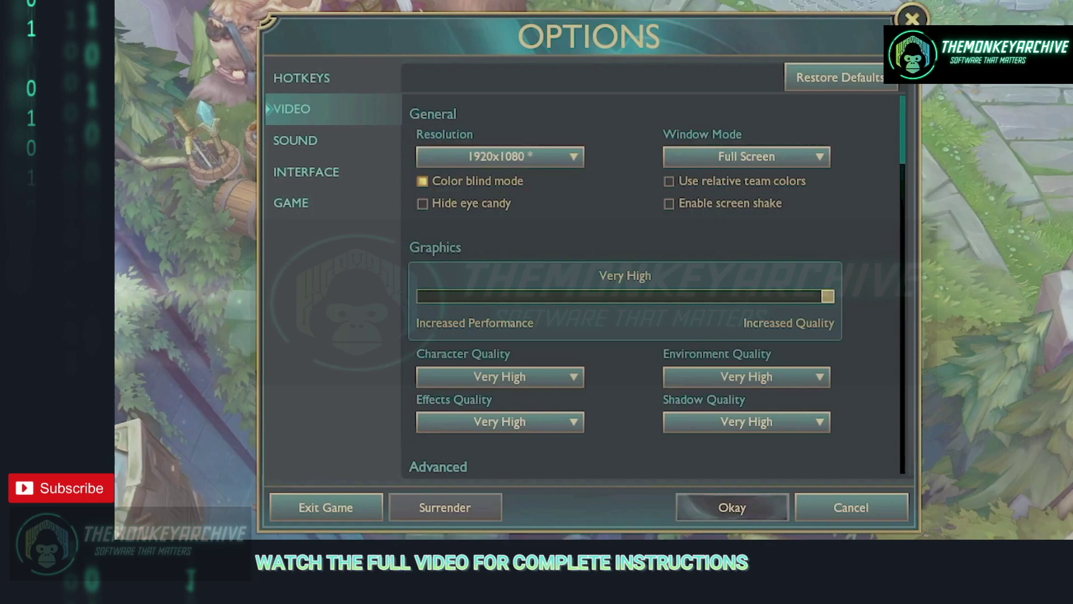
Keep Full Screen mode, turn on Hide eye candy, and drop graphics quality to Very Low.
{"action": "left_click", "coordinate": [747, 157]}
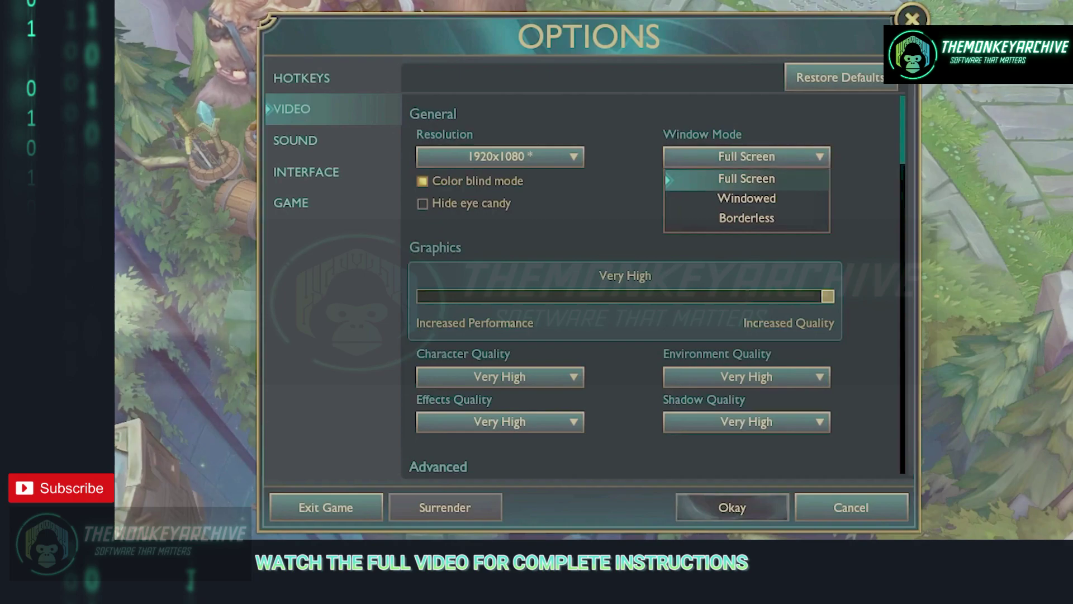
{"action": "left_click", "coordinate": [747, 178]}
{"action": "left_click", "coordinate": [423, 204]}
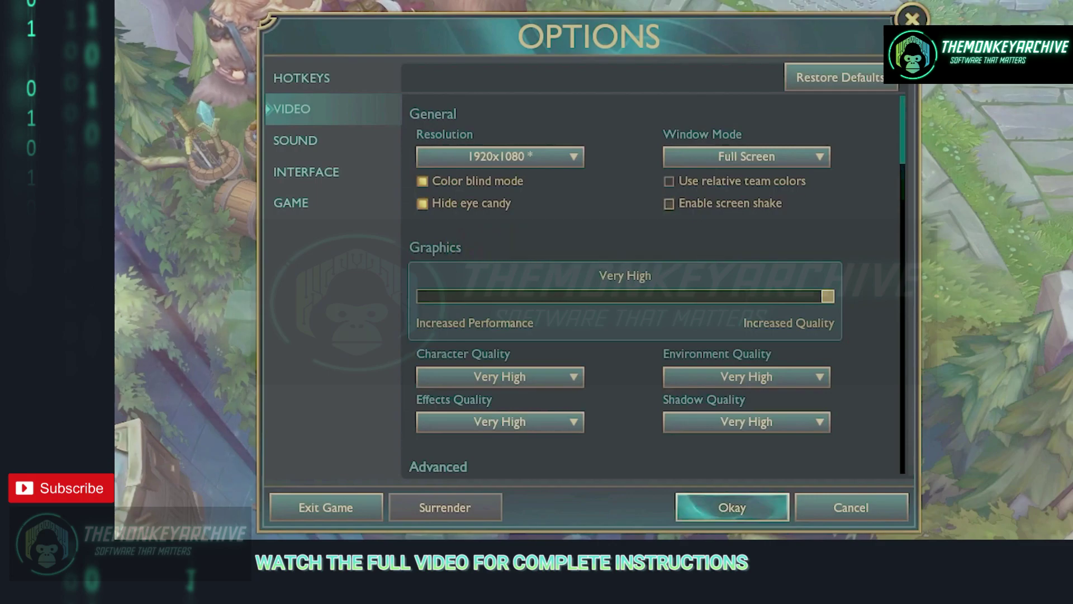
{"action": "scroll", "coordinate": [651, 286], "scroll_direction": "down", "scroll_amount": 3}
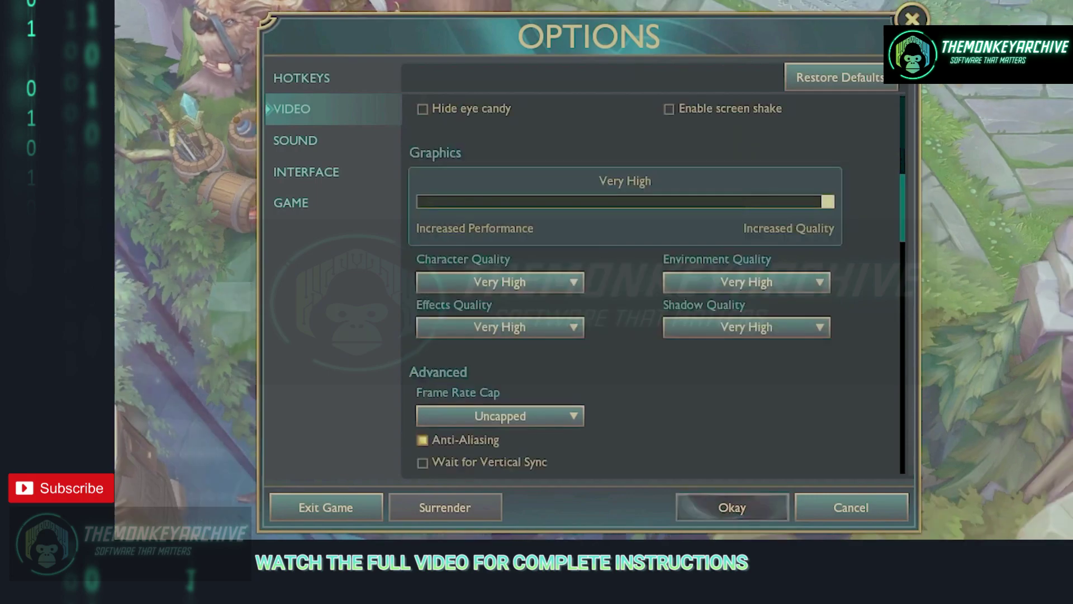
{"action": "left_click_drag", "start_coordinate": [828, 201], "coordinate": [491, 201]}
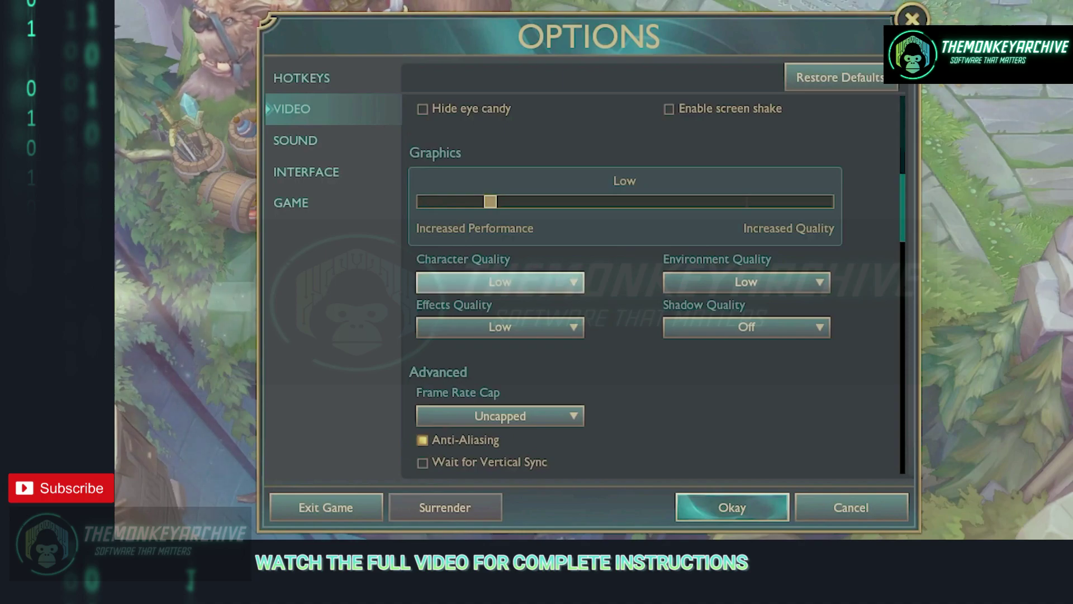
Set Character and Effects Quality to Medium, leaving Environment Quality at Low.
{"action": "left_click", "coordinate": [500, 282]}
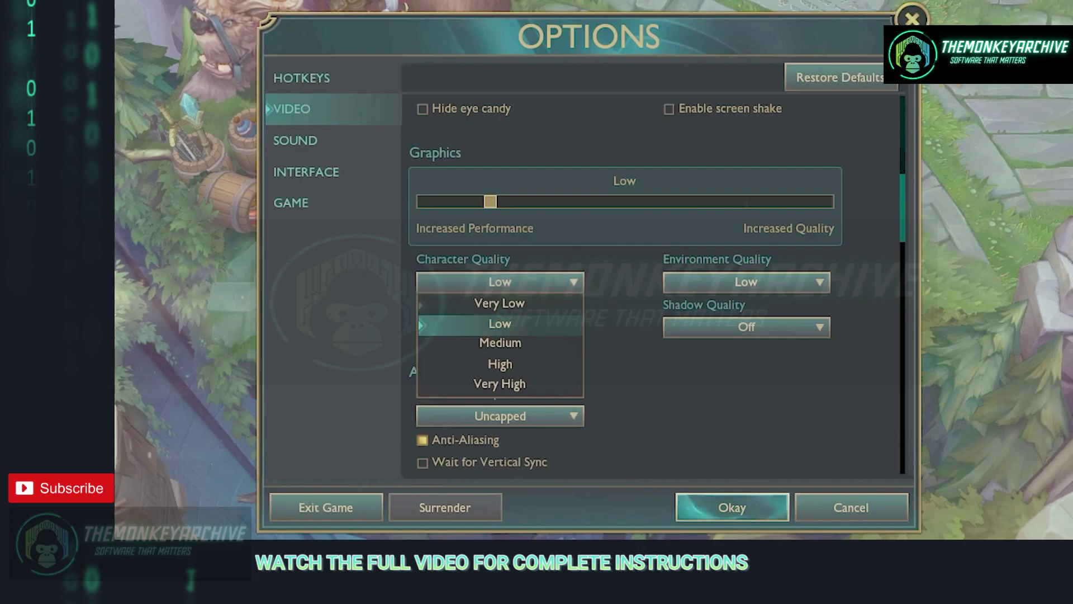
{"action": "left_click", "coordinate": [500, 342]}
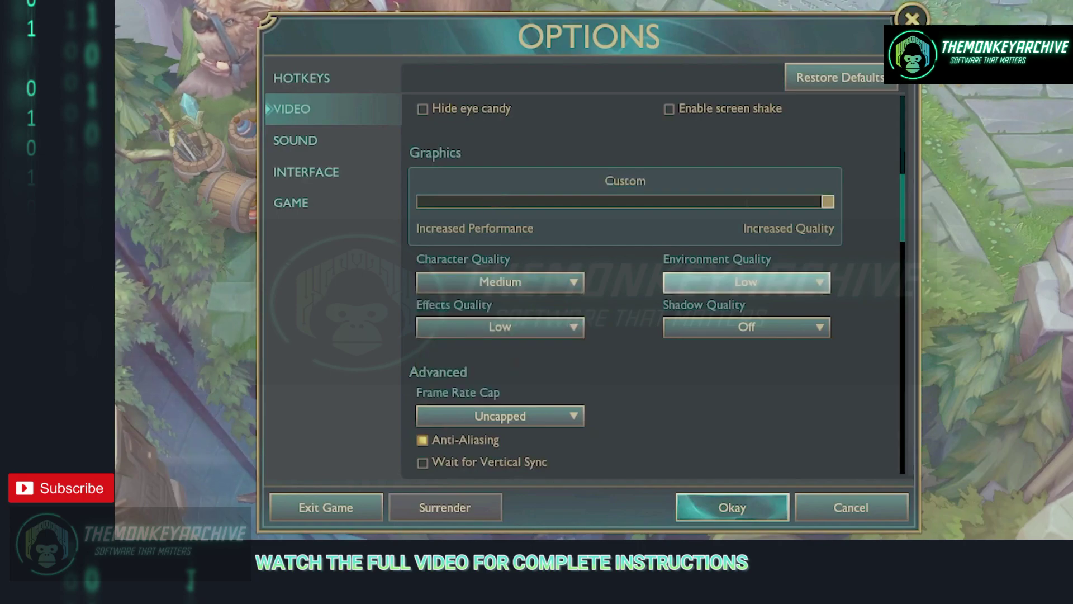
{"action": "left_click", "coordinate": [747, 282]}
{"action": "left_click", "coordinate": [746, 323]}
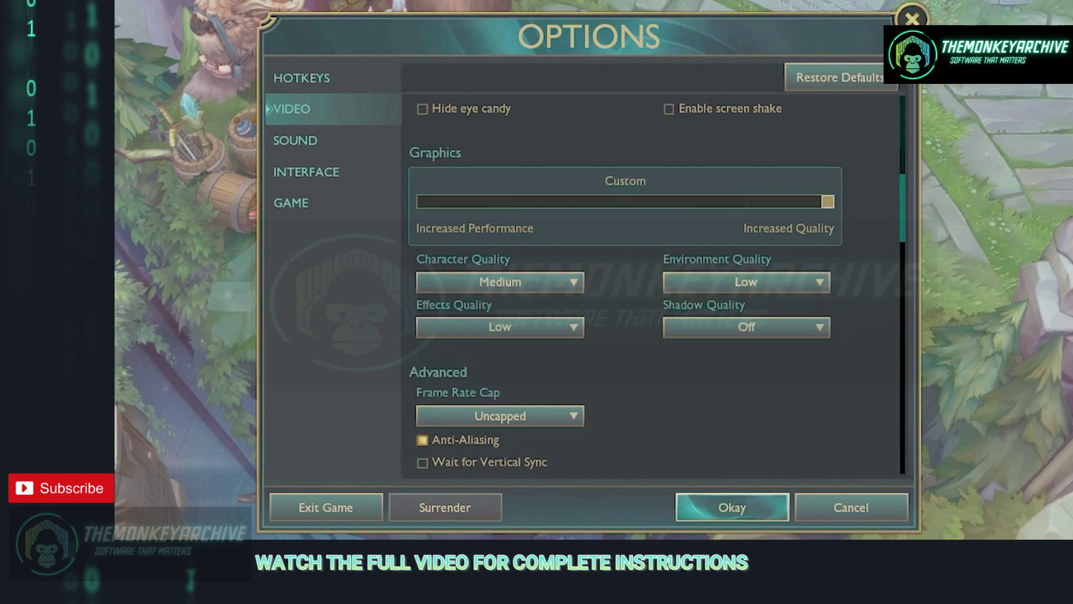
{"action": "left_click", "coordinate": [500, 327]}
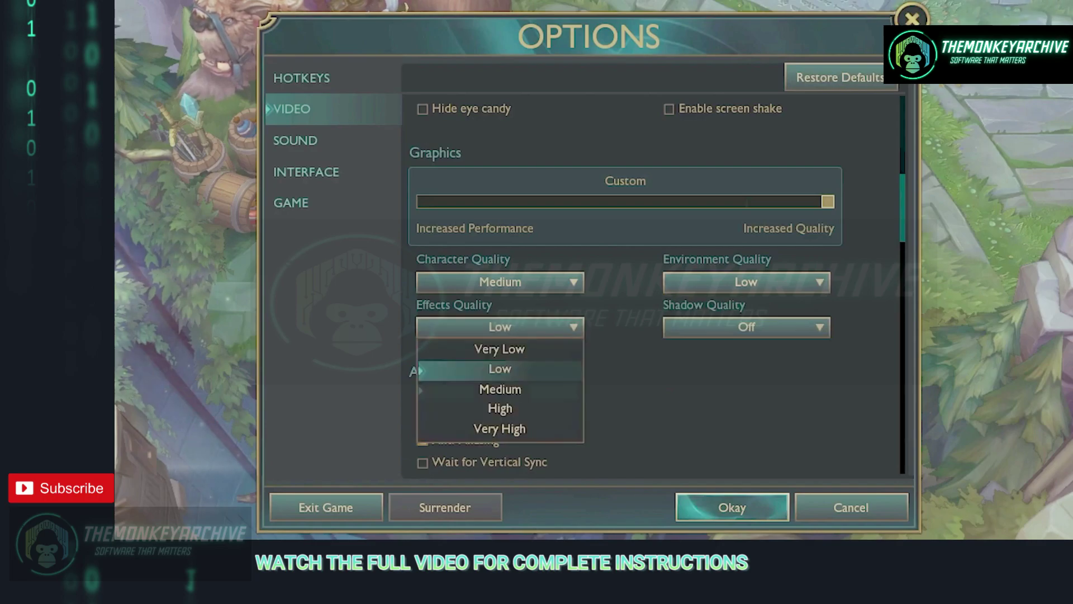
{"action": "left_click", "coordinate": [500, 387]}
{"action": "scroll", "coordinate": [648, 279], "scroll_direction": "down", "scroll_amount": 3}
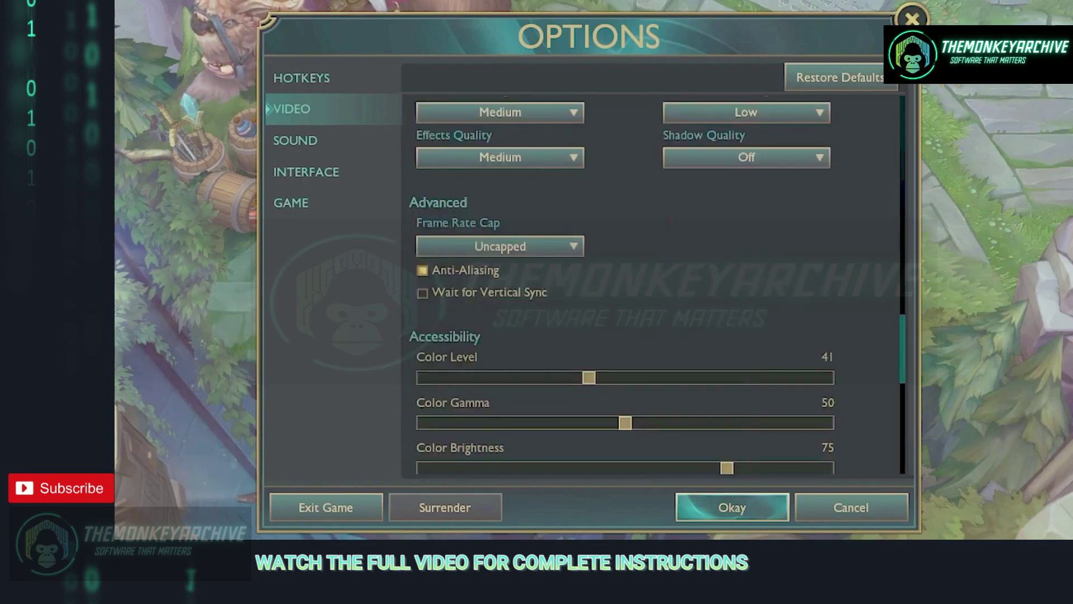
Cap League of Legends' frame rate at 120 FPS and bring up Windows Display settings.
{"action": "left_click", "coordinate": [553, 247]}
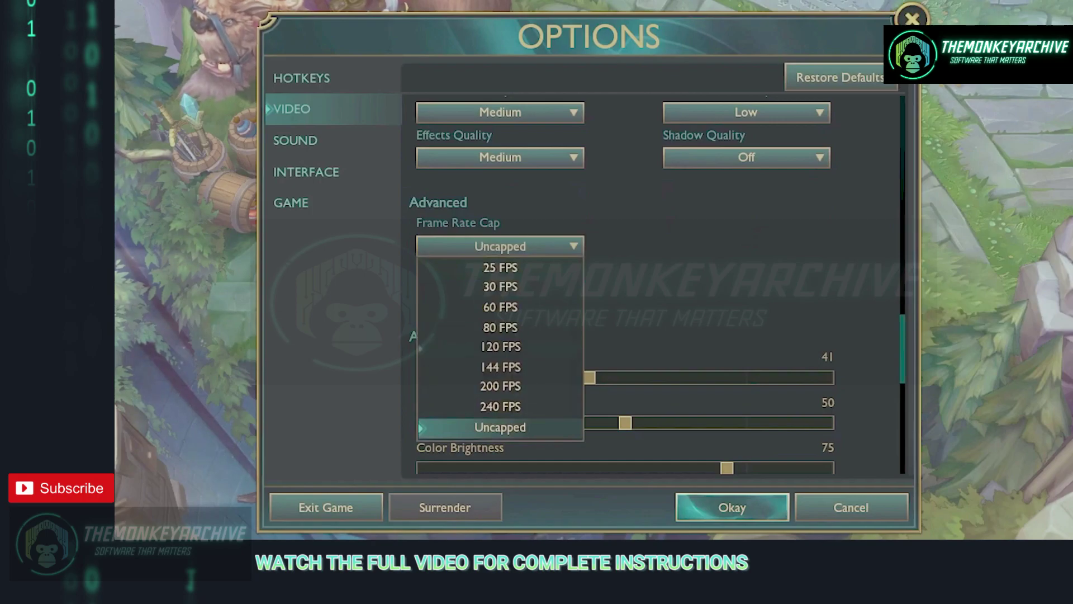
{"action": "left_click", "coordinate": [500, 346]}
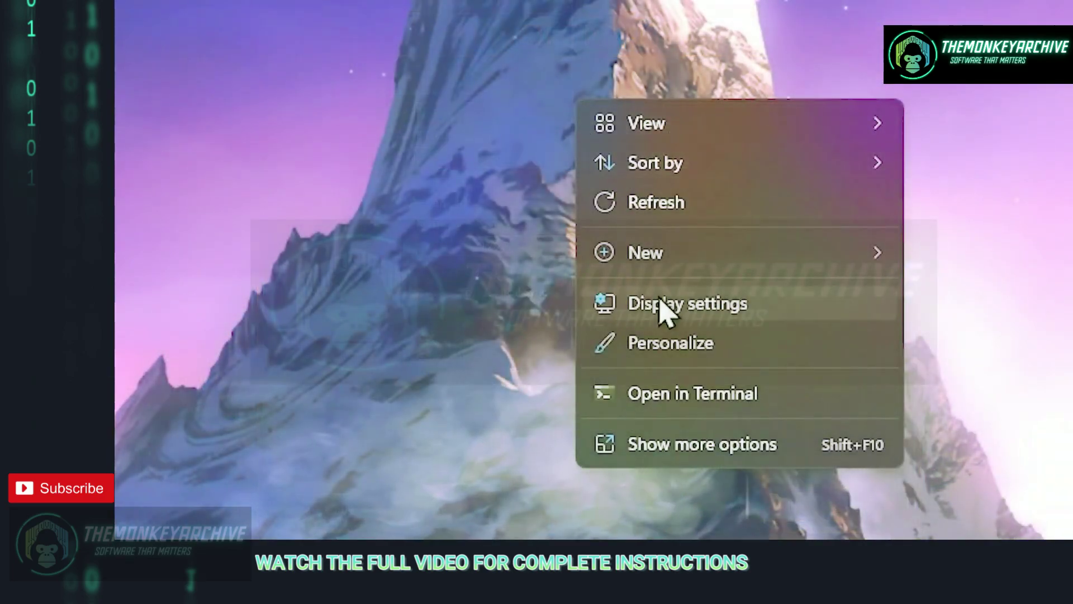
{"action": "left_click", "coordinate": [664, 318]}
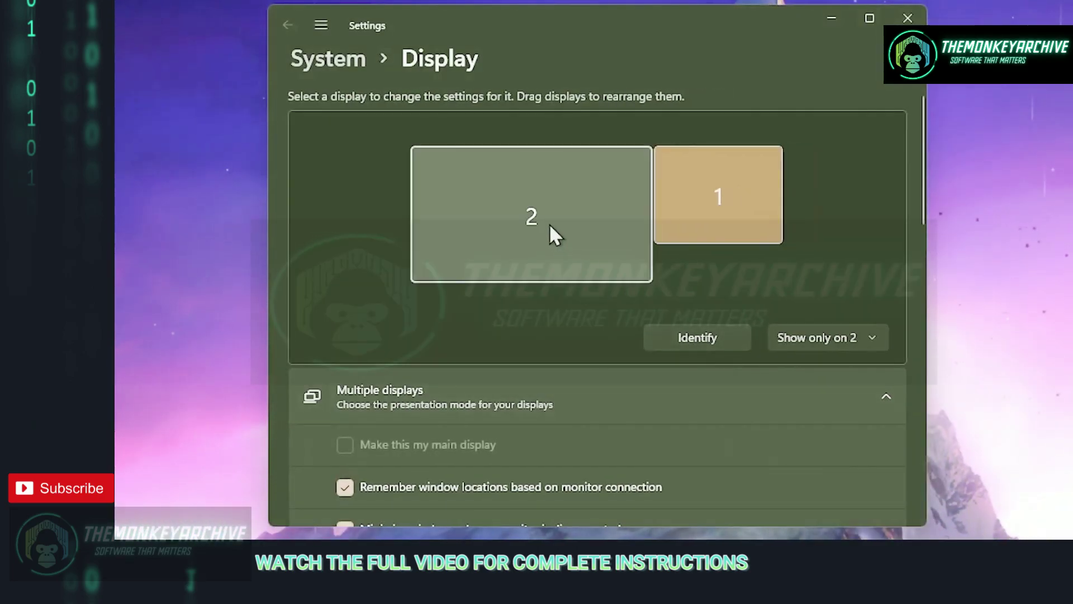
Check in Advanced display that Display 2 runs at 75 Hz.
{"action": "left_click", "coordinate": [549, 224]}
{"action": "scroll", "coordinate": [549, 222], "scroll_direction": "down", "scroll_amount": 6}
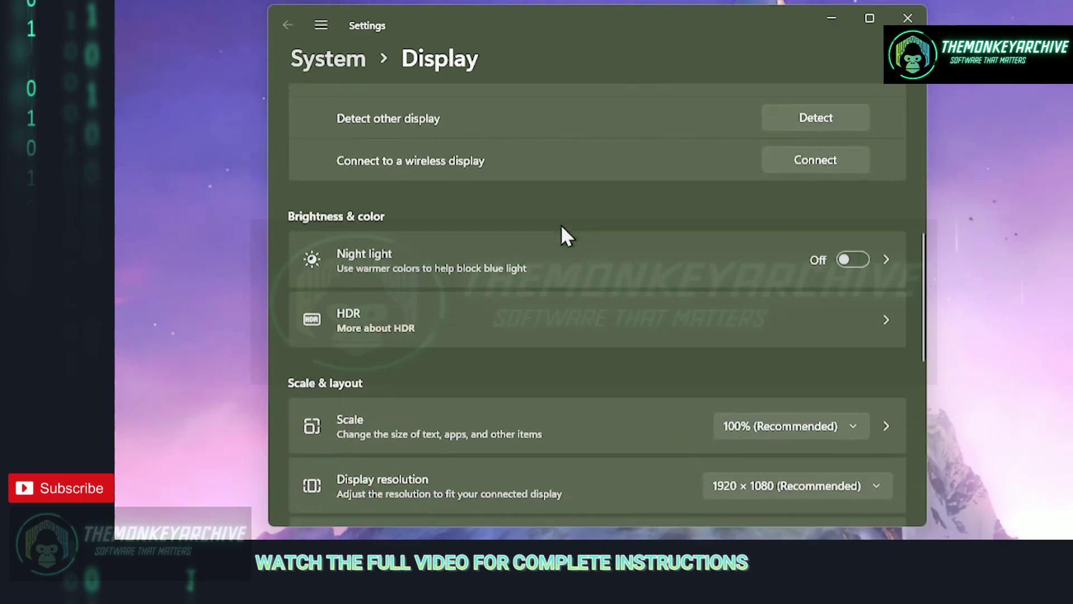
{"action": "scroll", "coordinate": [562, 225], "scroll_direction": "down", "scroll_amount": 6}
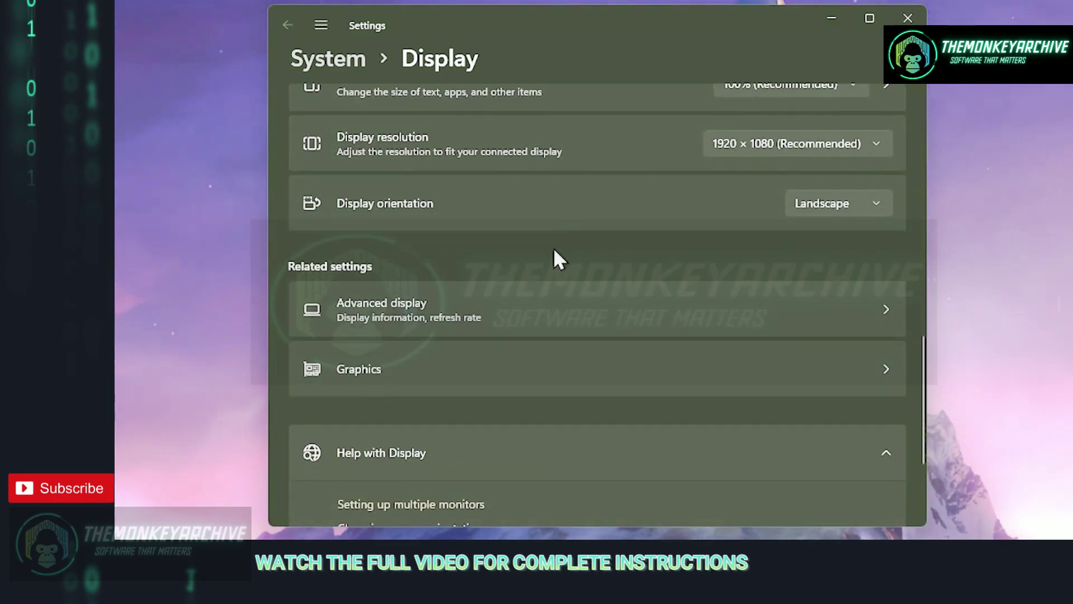
{"action": "left_click", "coordinate": [526, 310]}
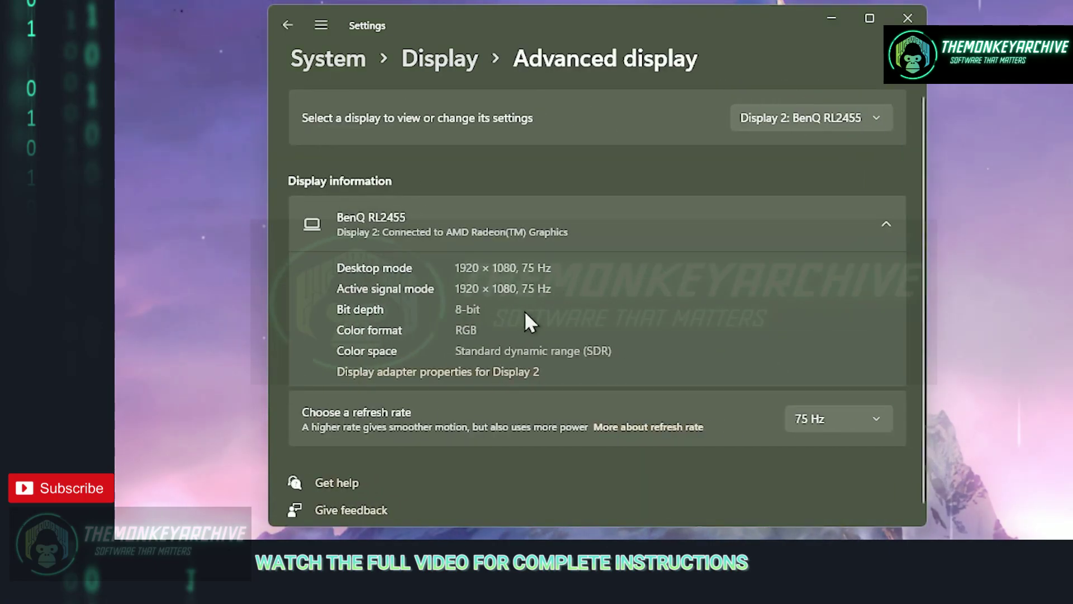
{"action": "left_click", "coordinate": [848, 418]}
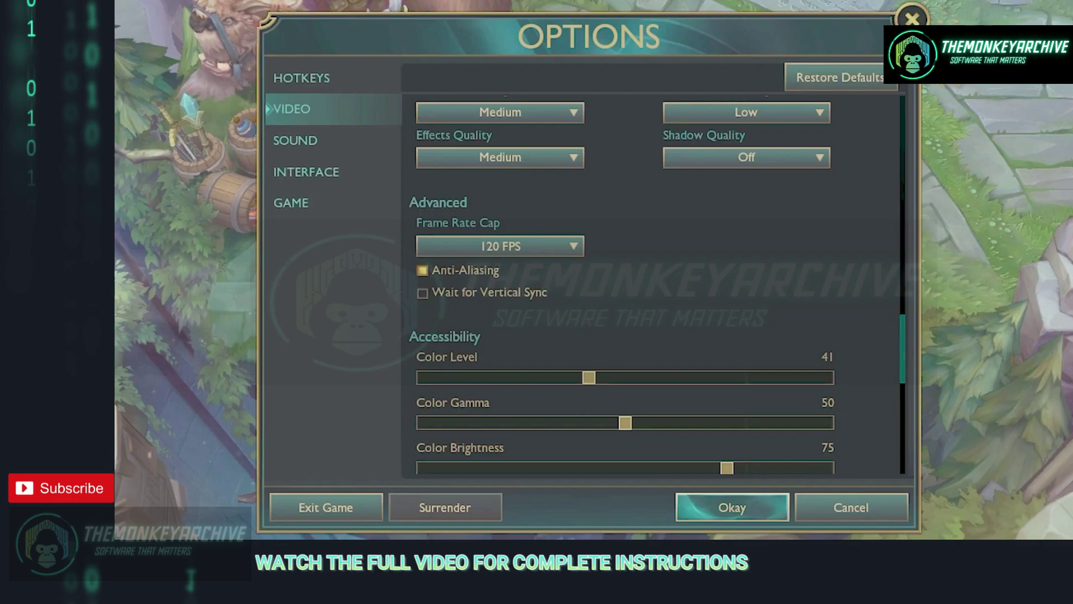
Raise the Frame Rate Cap to 240 FPS and uncheck Anti-Aliasing in the Video tab.
{"action": "left_click", "coordinate": [576, 248]}
{"action": "left_click", "coordinate": [500, 366]}
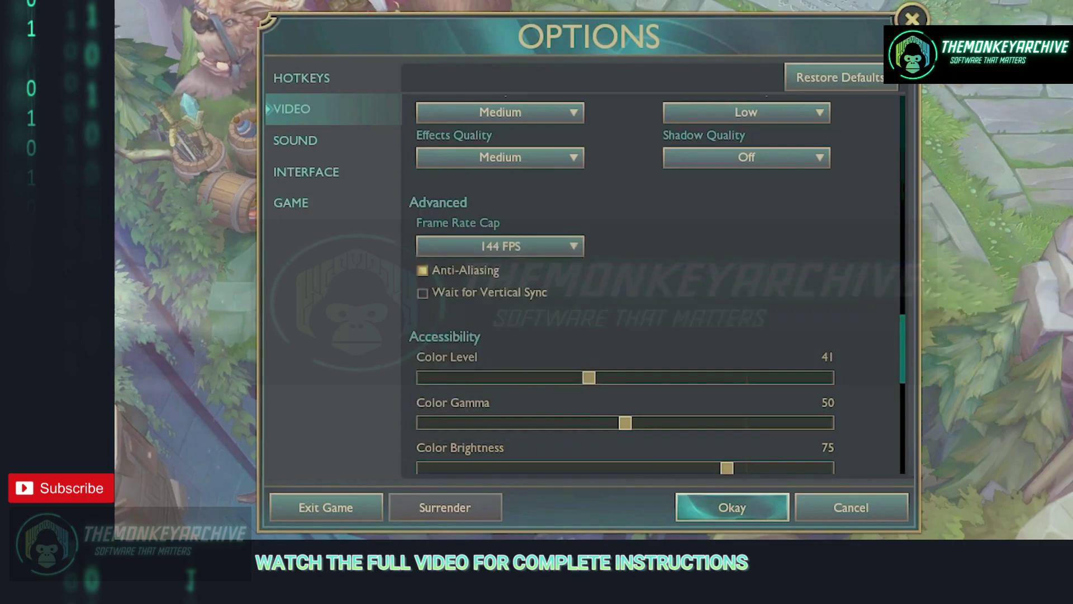
{"action": "left_click", "coordinate": [576, 247]}
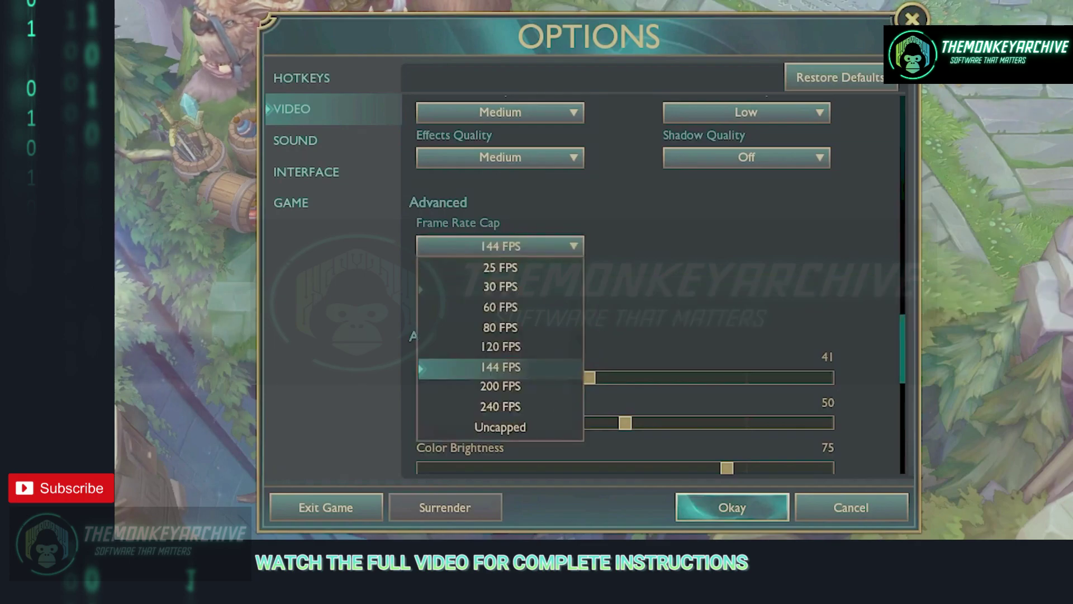
{"action": "left_click", "coordinate": [500, 386]}
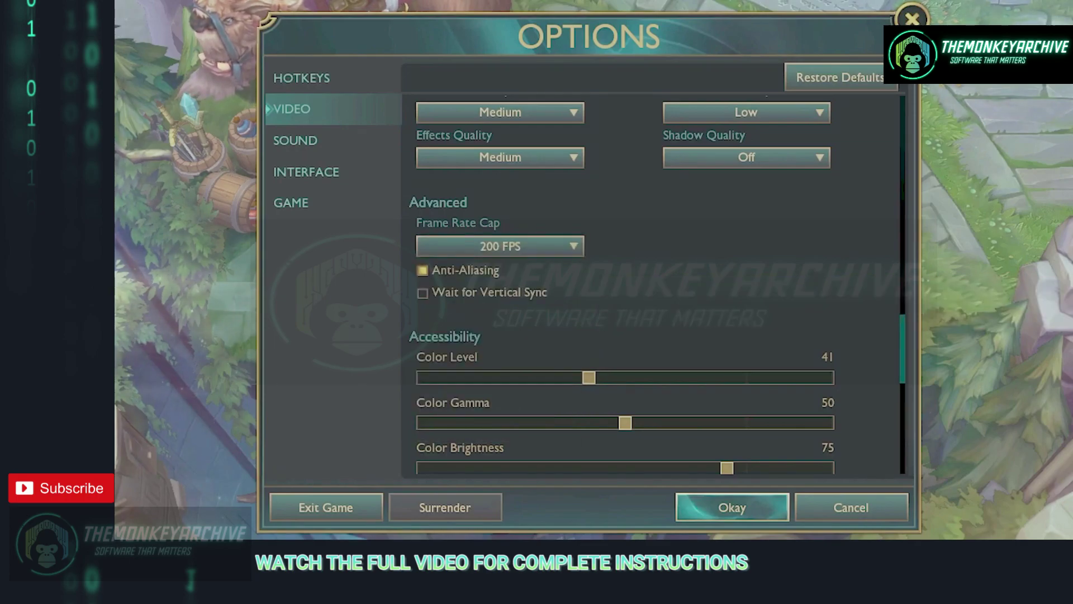
{"action": "scroll", "coordinate": [500, 246], "scroll_direction": "down", "scroll_amount": 1}
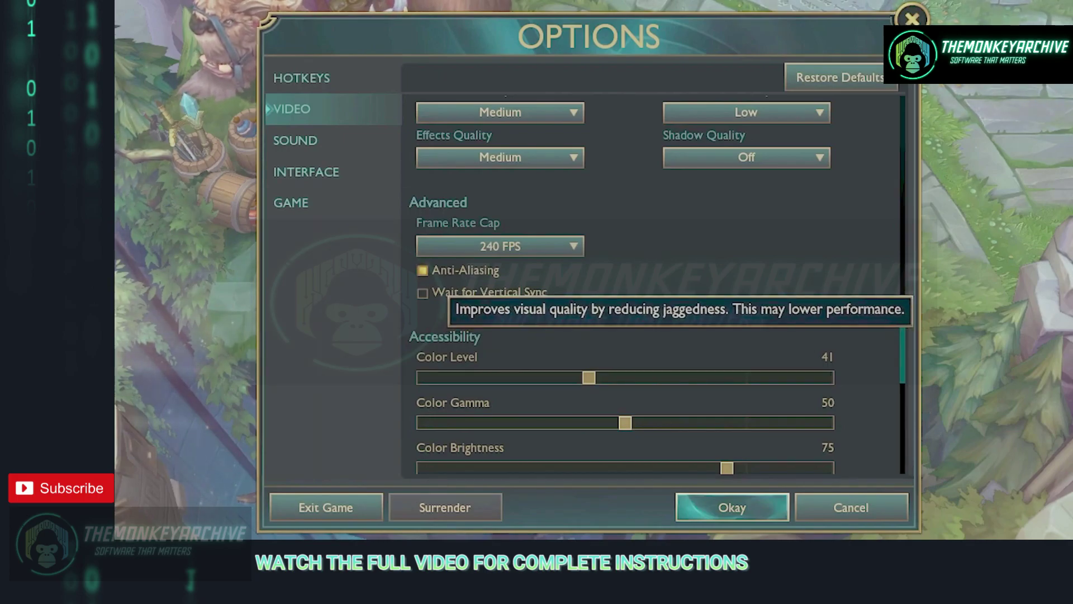
{"action": "left_click", "coordinate": [423, 270]}
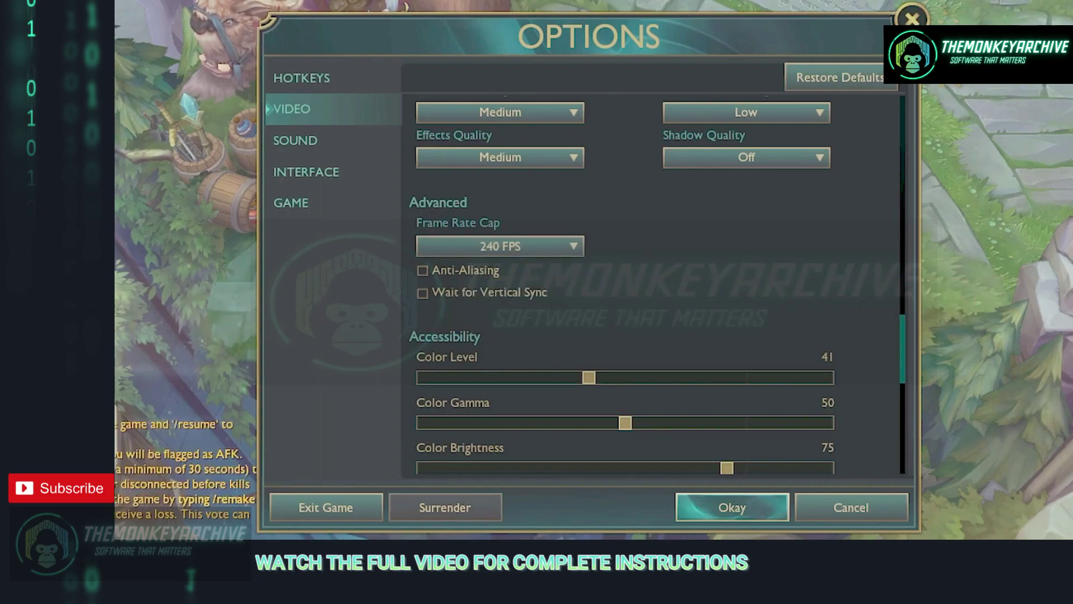
{"action": "scroll", "coordinate": [430, 293], "scroll_direction": "down", "scroll_amount": 2}
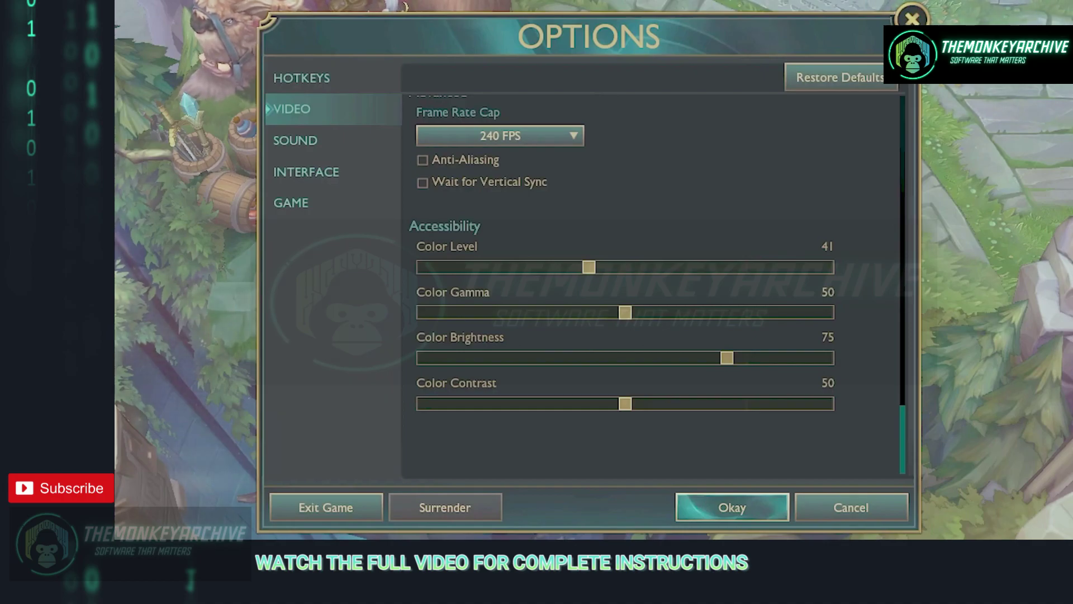
Scroll the Interface page down to Emotes and Combat Text, where only Gold is ticked.
{"action": "left_click", "coordinate": [305, 171]}
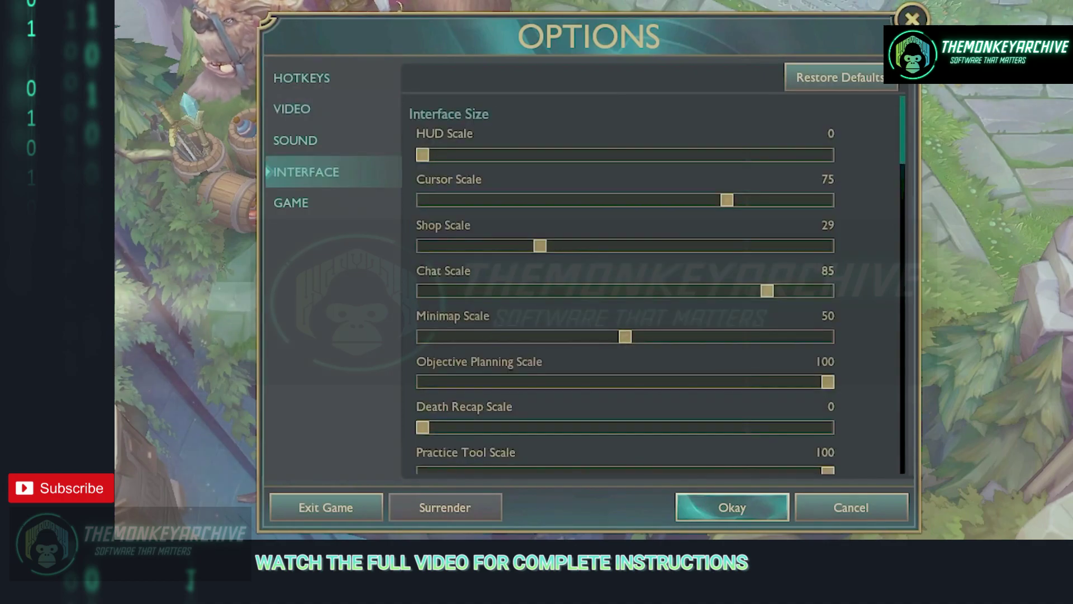
{"action": "scroll", "coordinate": [654, 286], "scroll_direction": "down", "scroll_amount": 6}
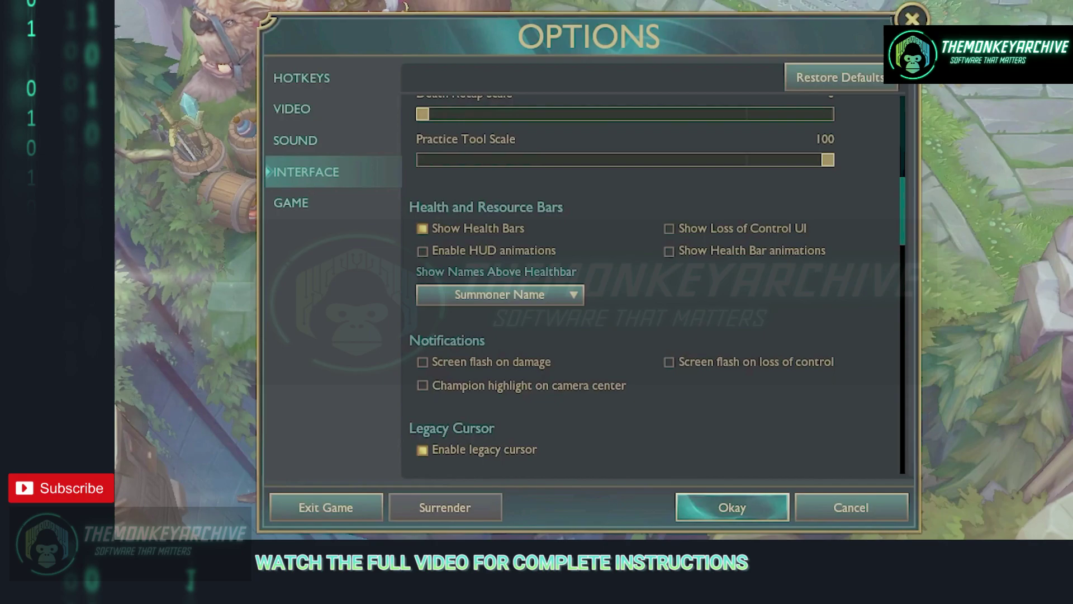
{"action": "scroll", "coordinate": [654, 285], "scroll_direction": "down", "scroll_amount": 2}
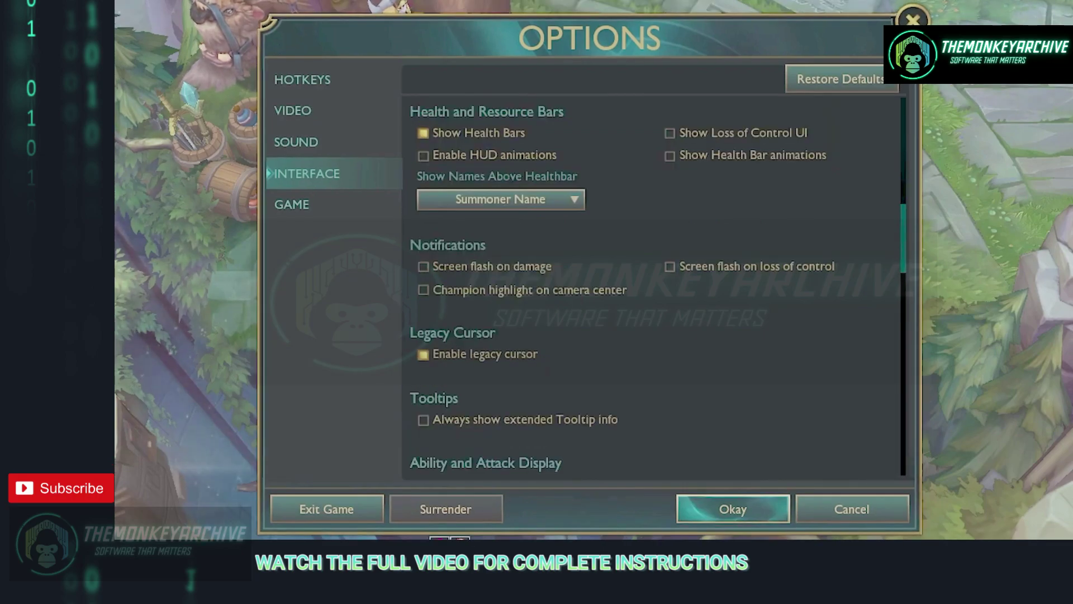
{"action": "scroll", "coordinate": [654, 285], "scroll_direction": "down", "scroll_amount": 14}
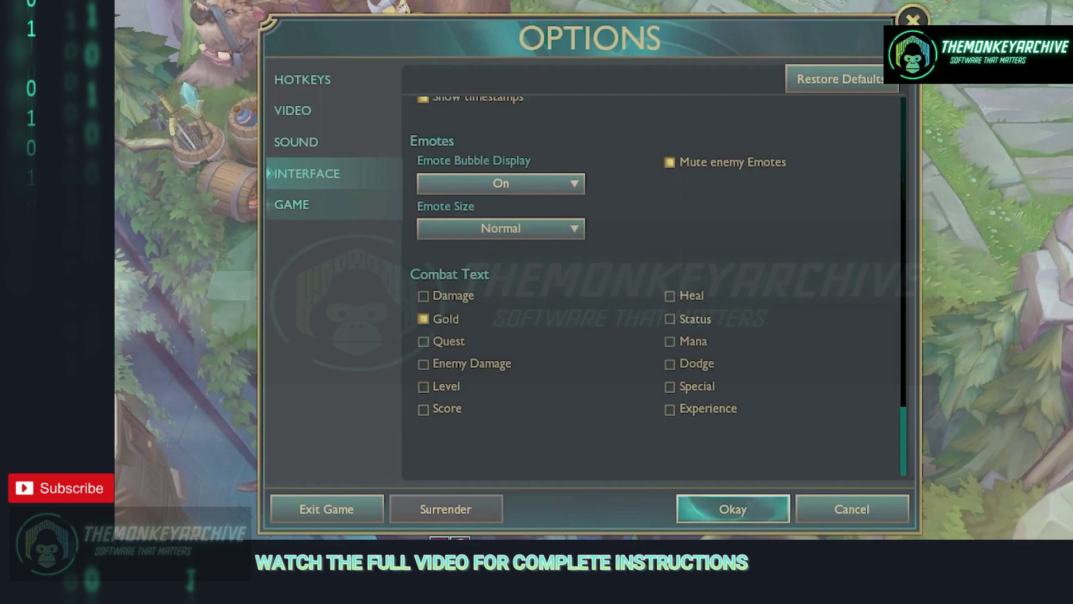
Show the Game page with Camera Move Speed at 50 (mouse) and 6 (keyboard).
{"action": "left_click", "coordinate": [292, 204]}
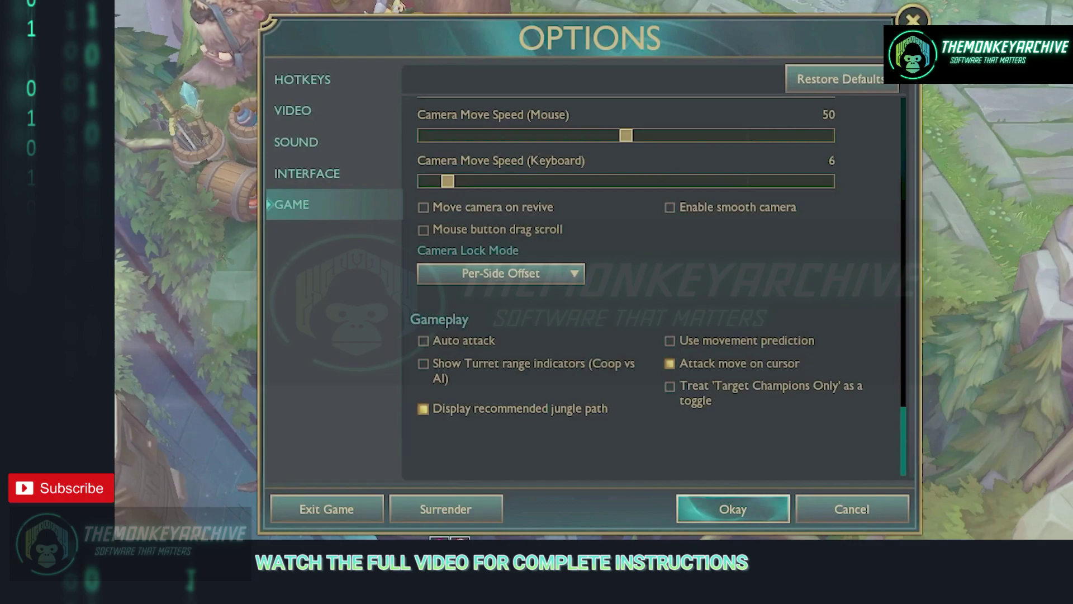